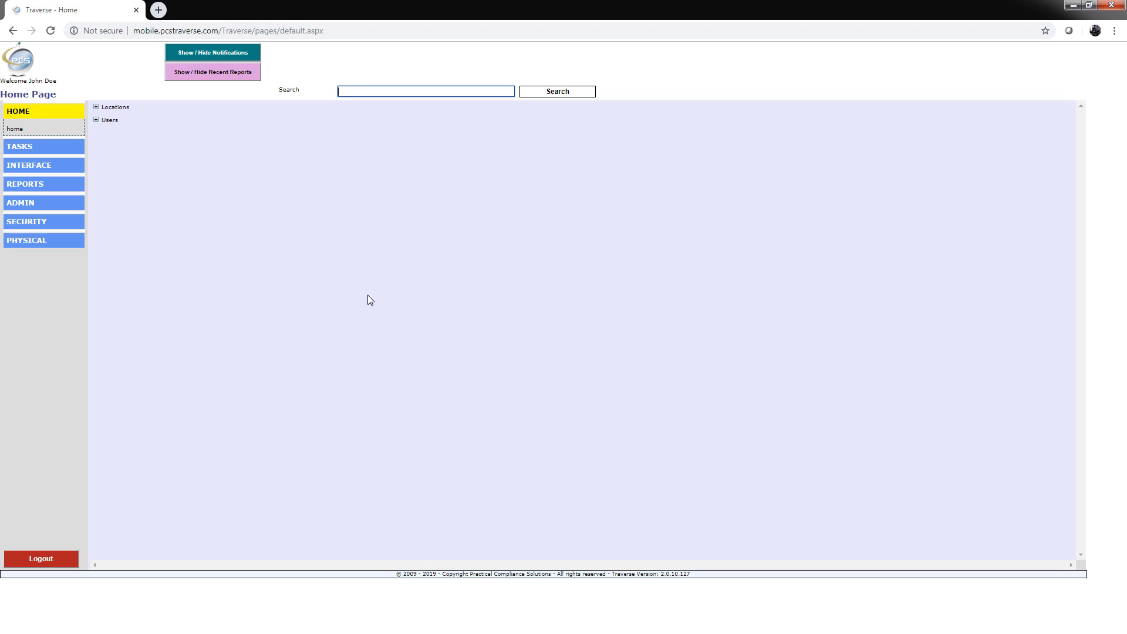
# Step: Search the system for lawn
pyautogui.click(443, 91)
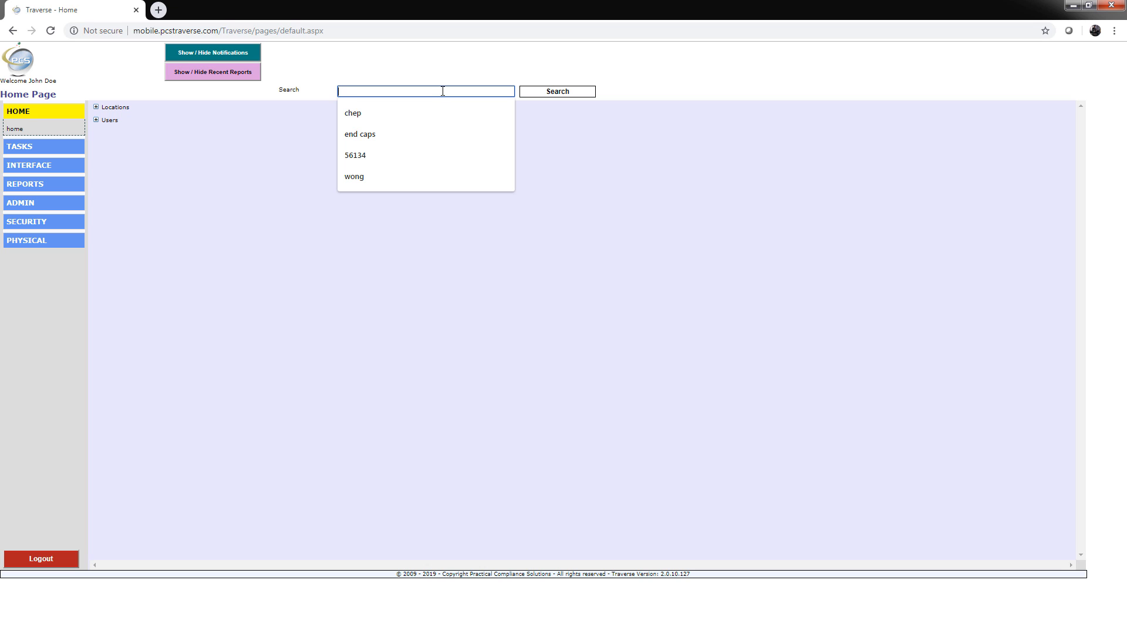
pyautogui.write('lawn')
pyautogui.press('Return')
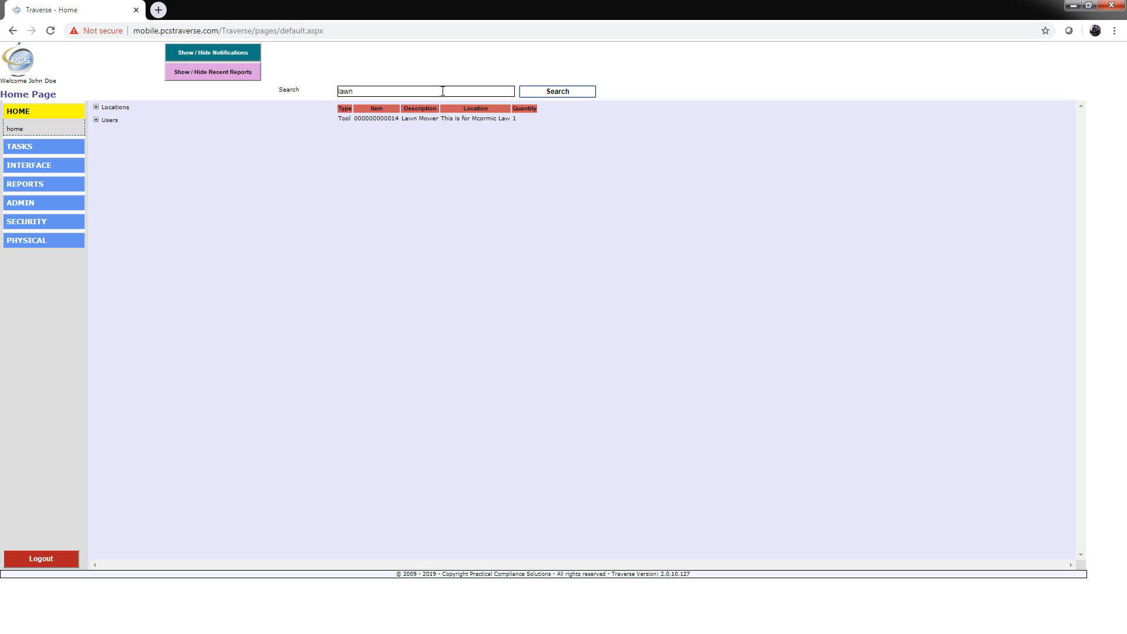
# Step: Open the Lawn Mower record and view its photo and attached capability statement document
pyautogui.click(385, 119)
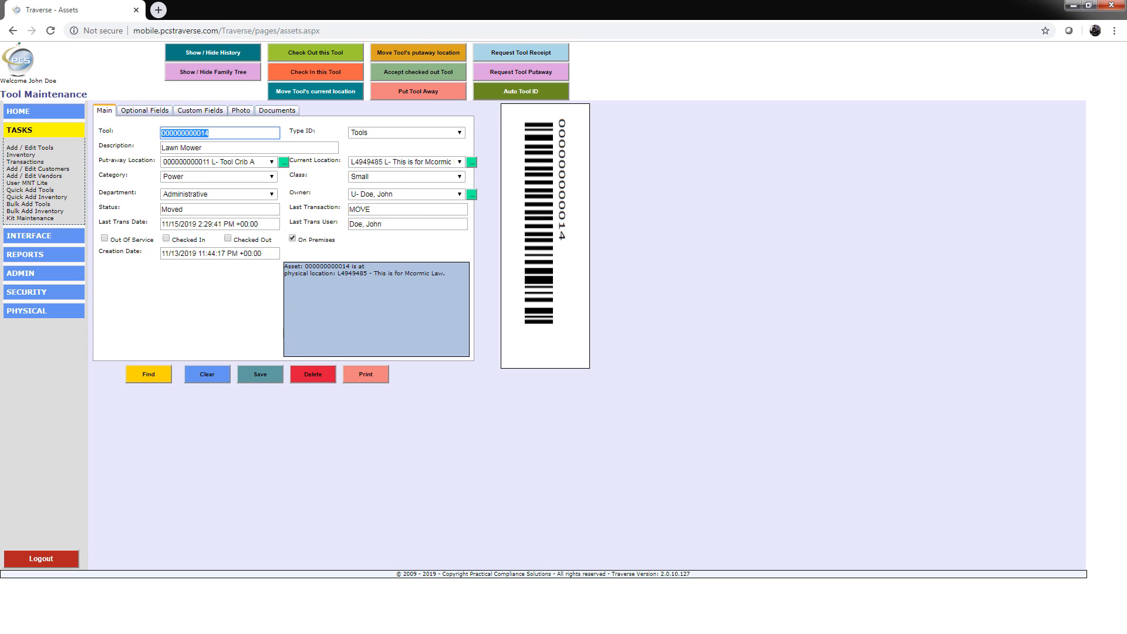
pyautogui.click(244, 111)
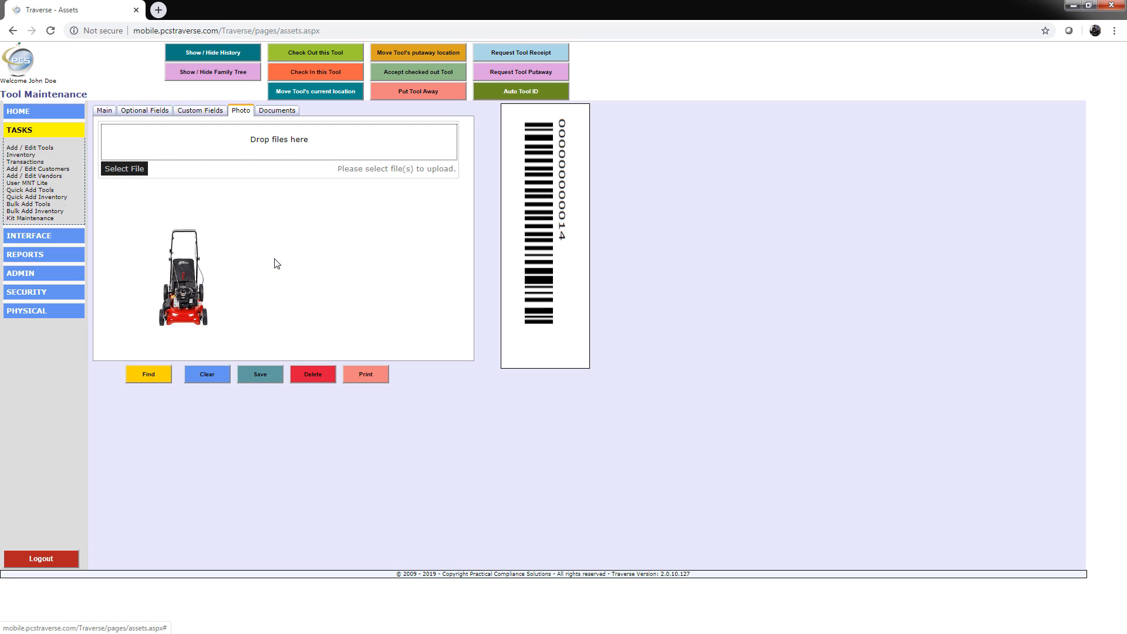
pyautogui.click(270, 111)
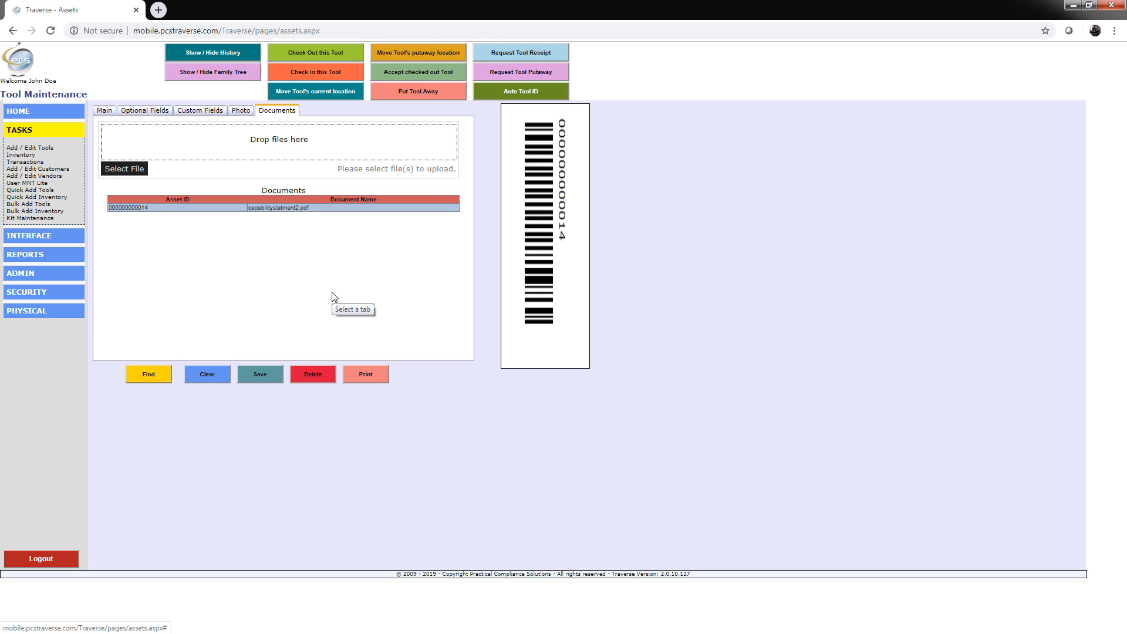
pyautogui.click(287, 208)
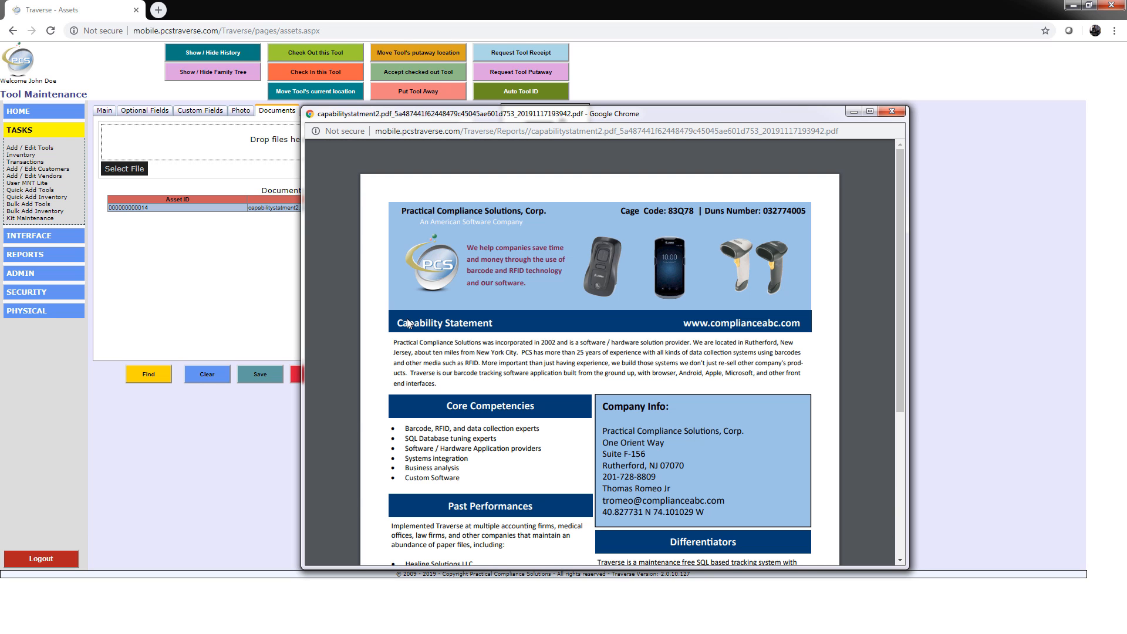
pyautogui.click(891, 113)
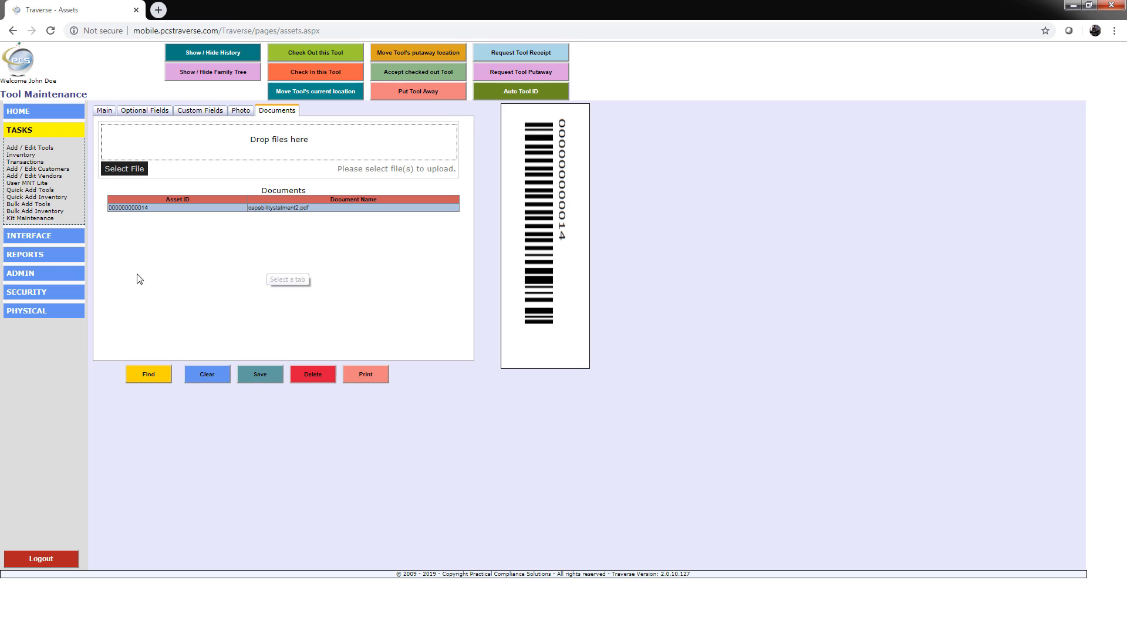
# Step: Open Kit Maintenance and run Find with an empty form, dismissing the message
pyautogui.click(20, 217)
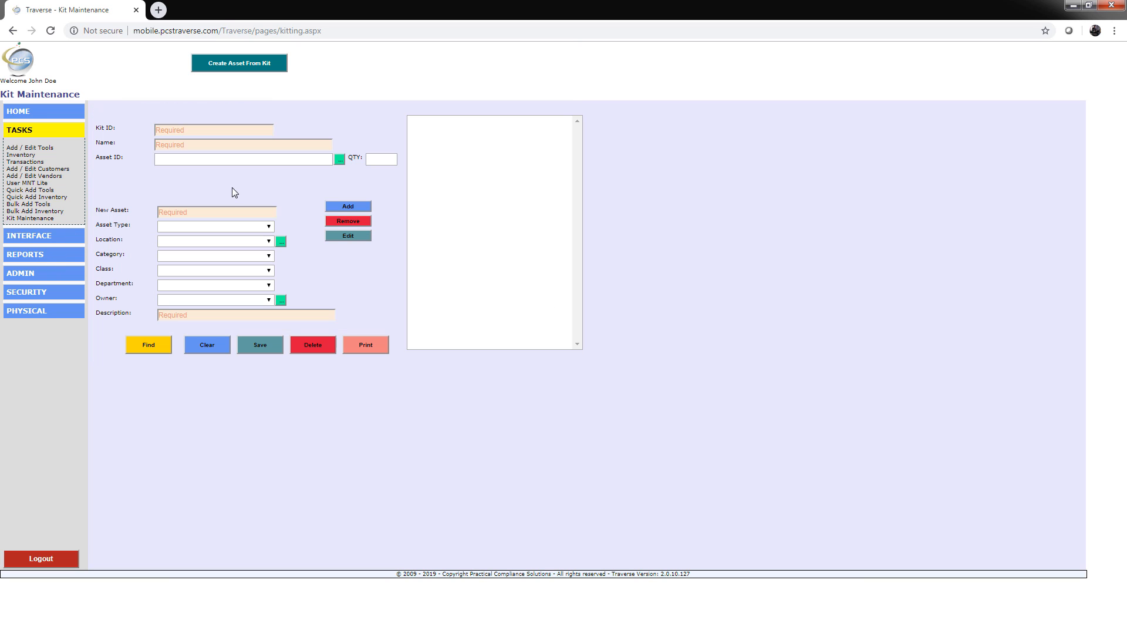
pyautogui.click(151, 346)
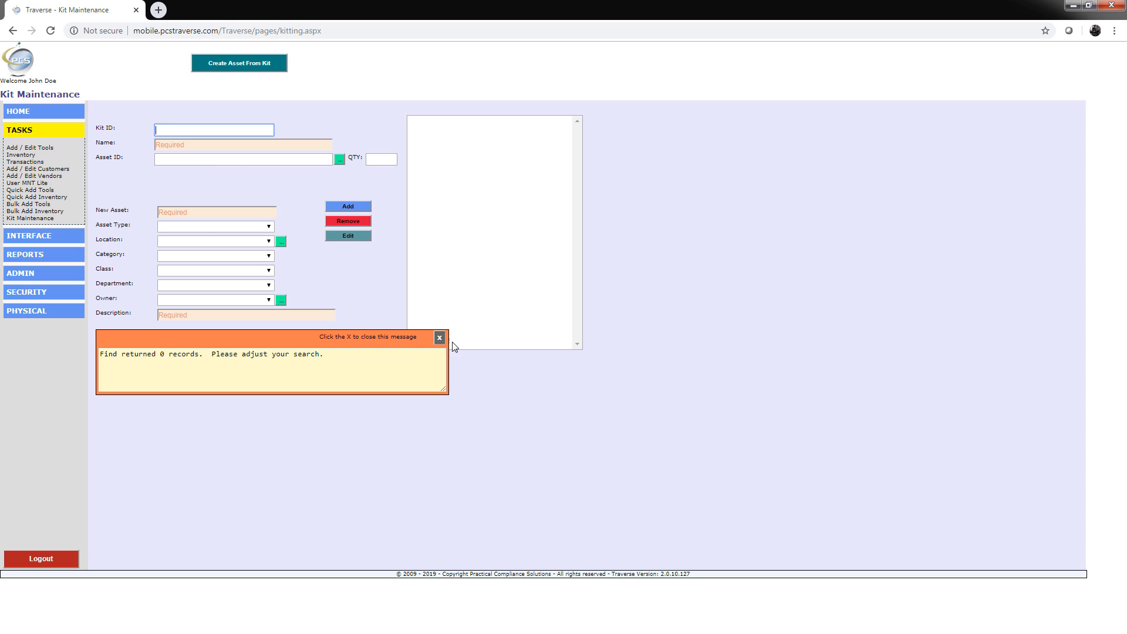
pyautogui.click(439, 337)
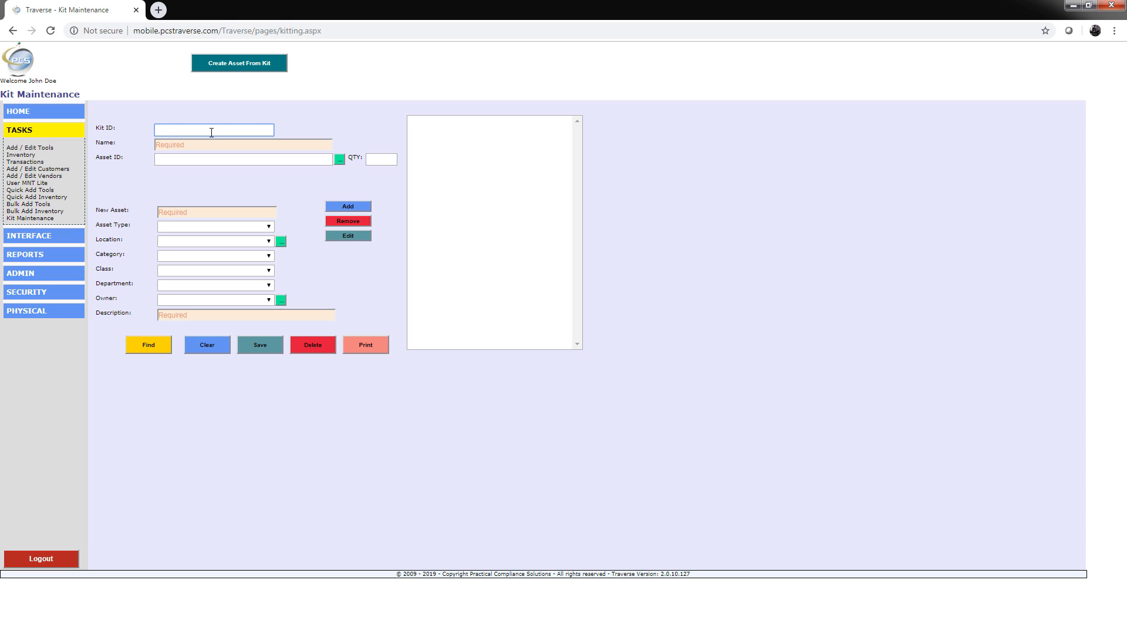
# Step: Enter New Kit 001 as the kit ID and Test Kit as the name
pyautogui.write('New Kit 001')
pyautogui.click(223, 147)
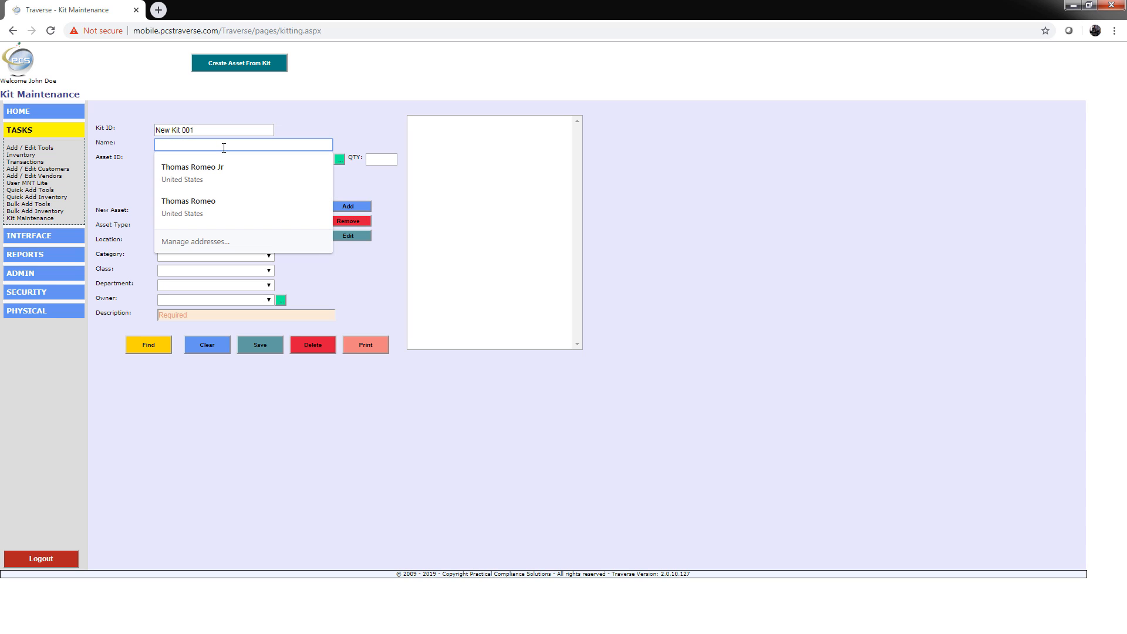
pyautogui.write('Test Kit')
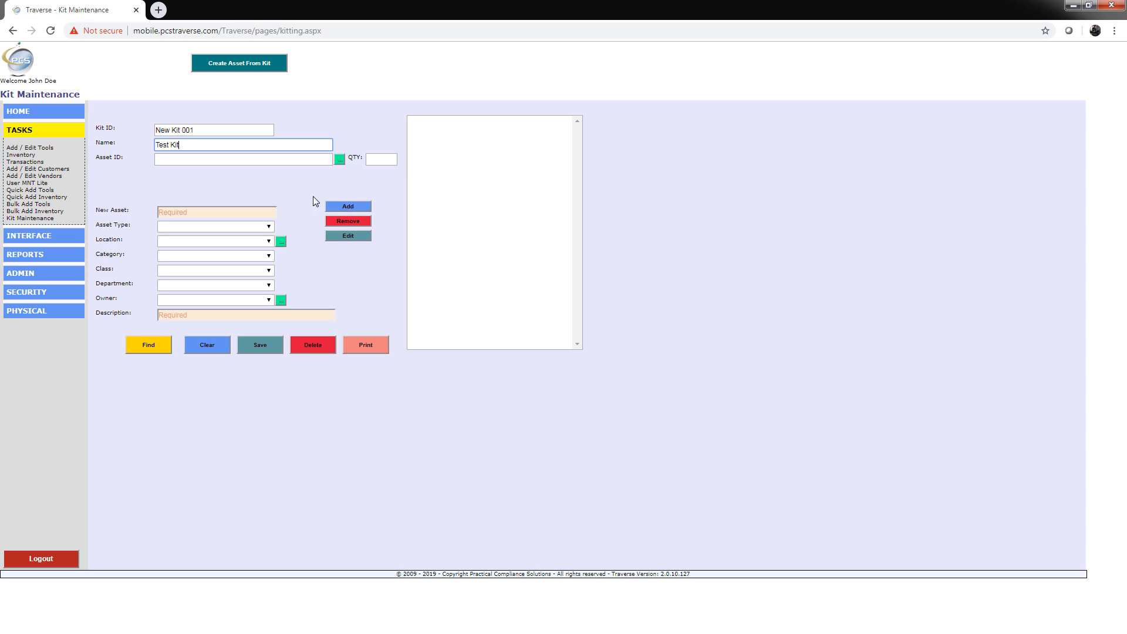
# Step: Look up the hammer tool, select the Roofing Hammer, and add it to the kit
pyautogui.click(340, 159)
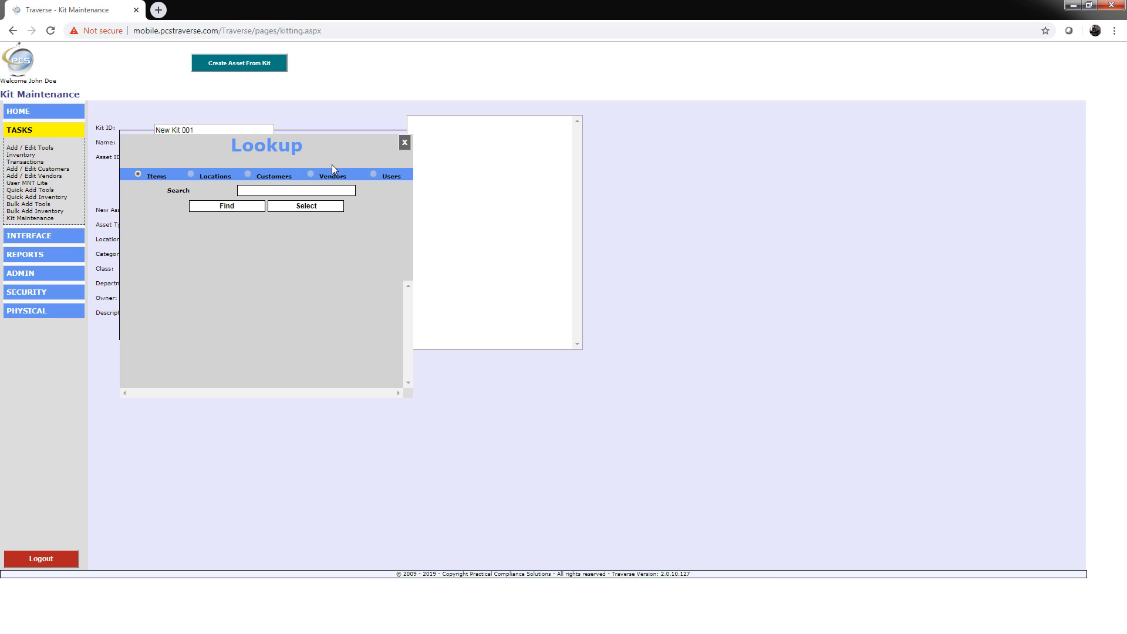
pyautogui.click(281, 190)
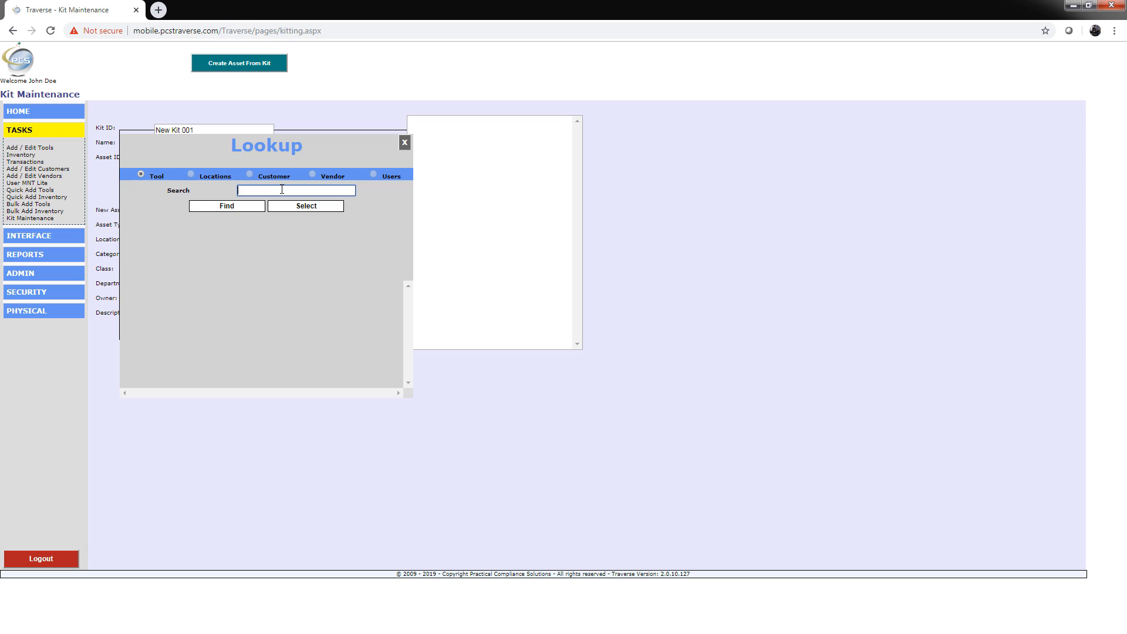
pyautogui.write('hammer')
pyautogui.click(226, 206)
pyautogui.click(244, 236)
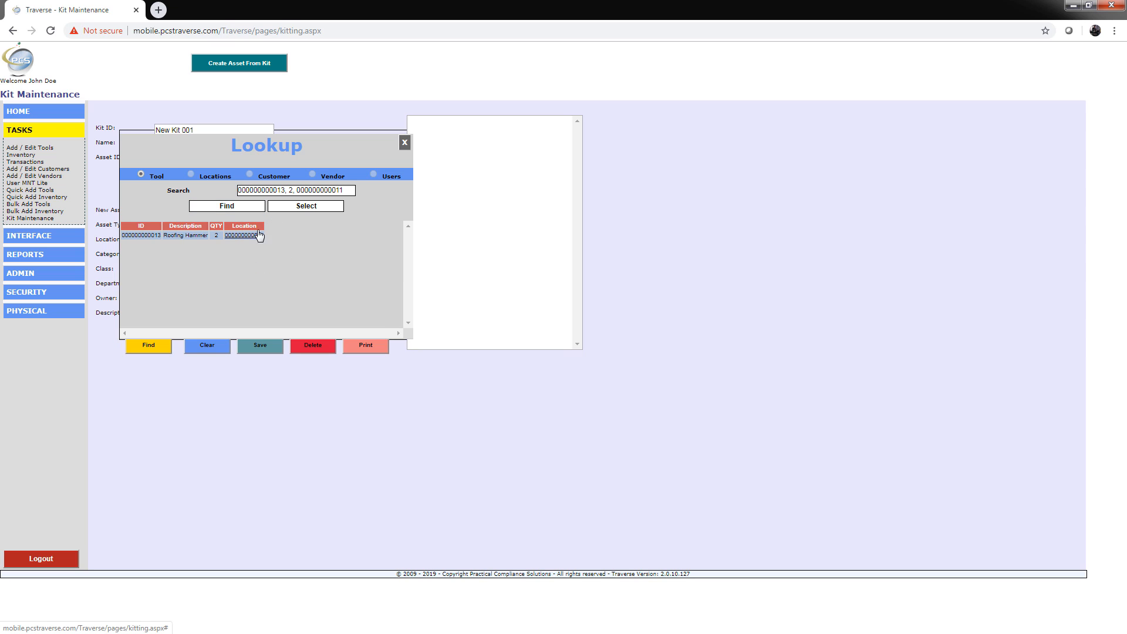
pyautogui.click(299, 209)
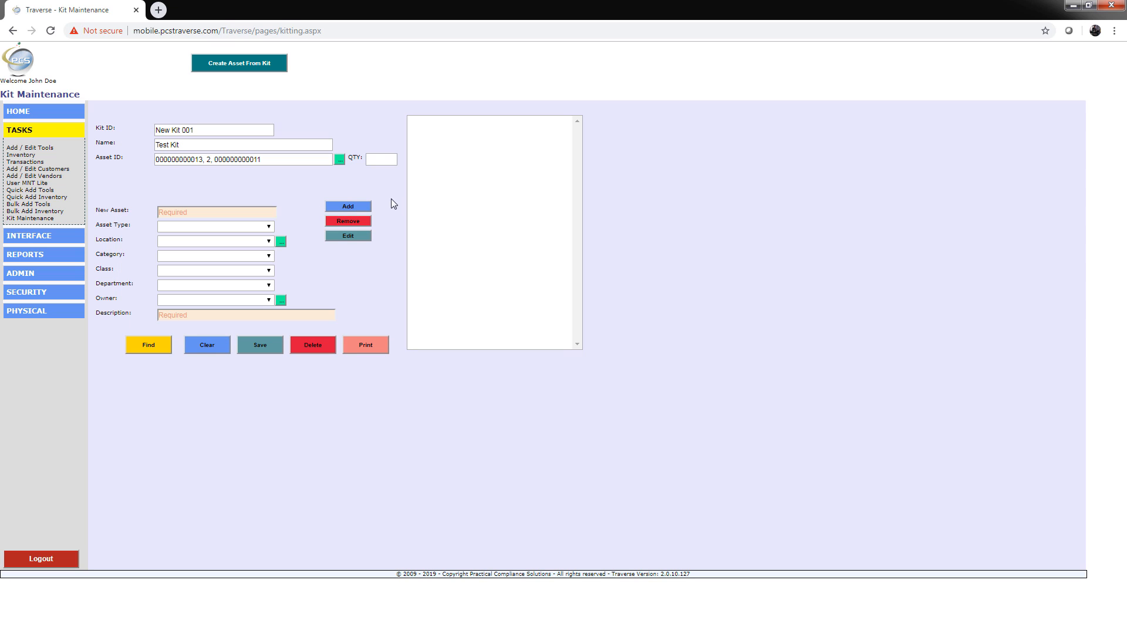
pyautogui.click(384, 159)
pyautogui.click(347, 209)
# Step: Look up wre, select the Wrench Adjustable, set quantity 1, and add it to the kit
pyautogui.click(254, 158)
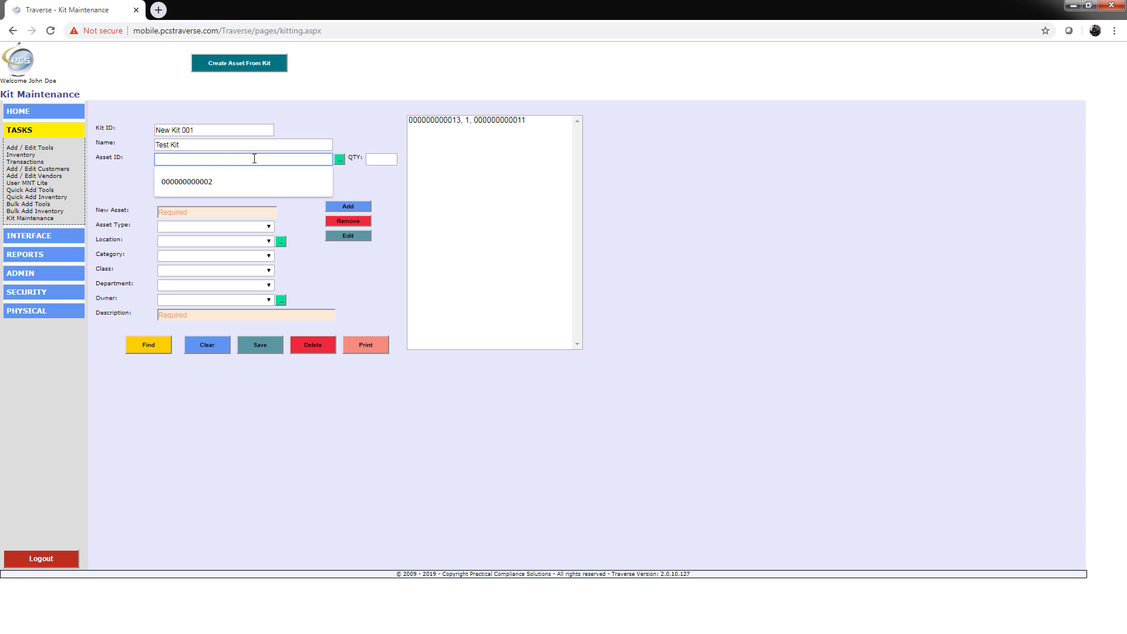
pyautogui.click(339, 159)
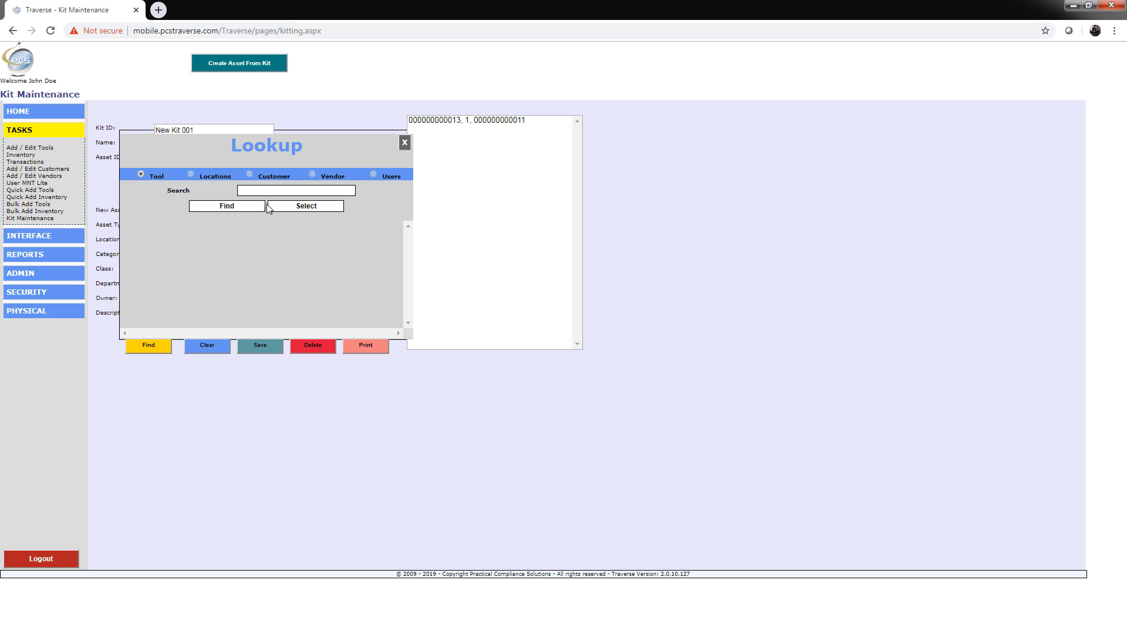
pyautogui.click(275, 190)
pyautogui.write('wrenm')
pyautogui.press('BackSpace')
pyautogui.press('BackSpace')
pyautogui.click(235, 206)
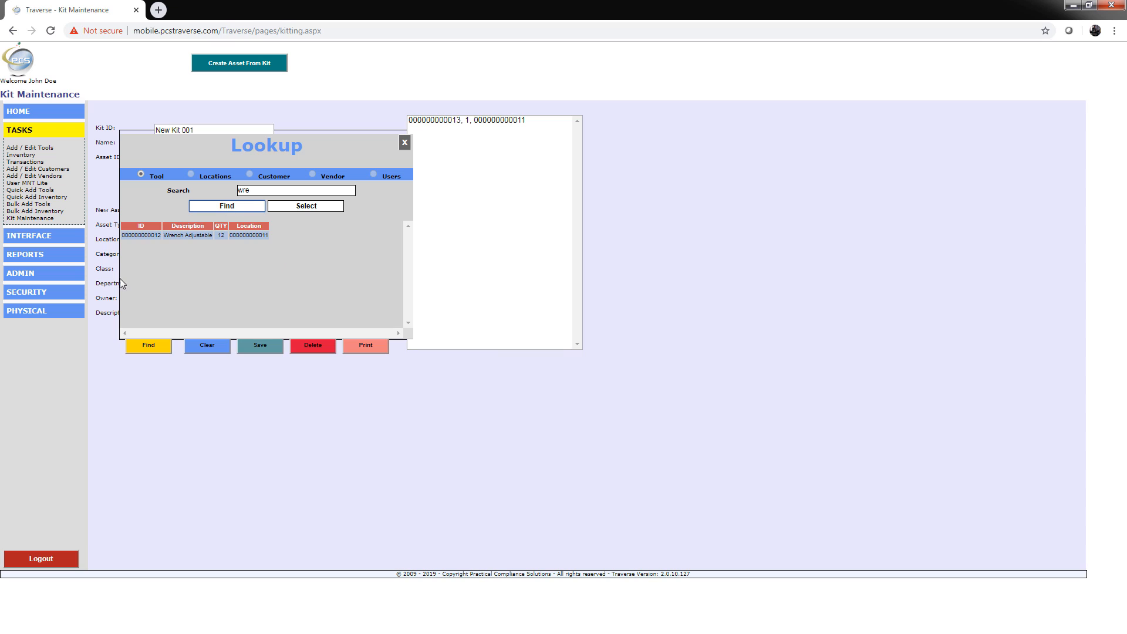
pyautogui.click(240, 235)
pyautogui.click(329, 206)
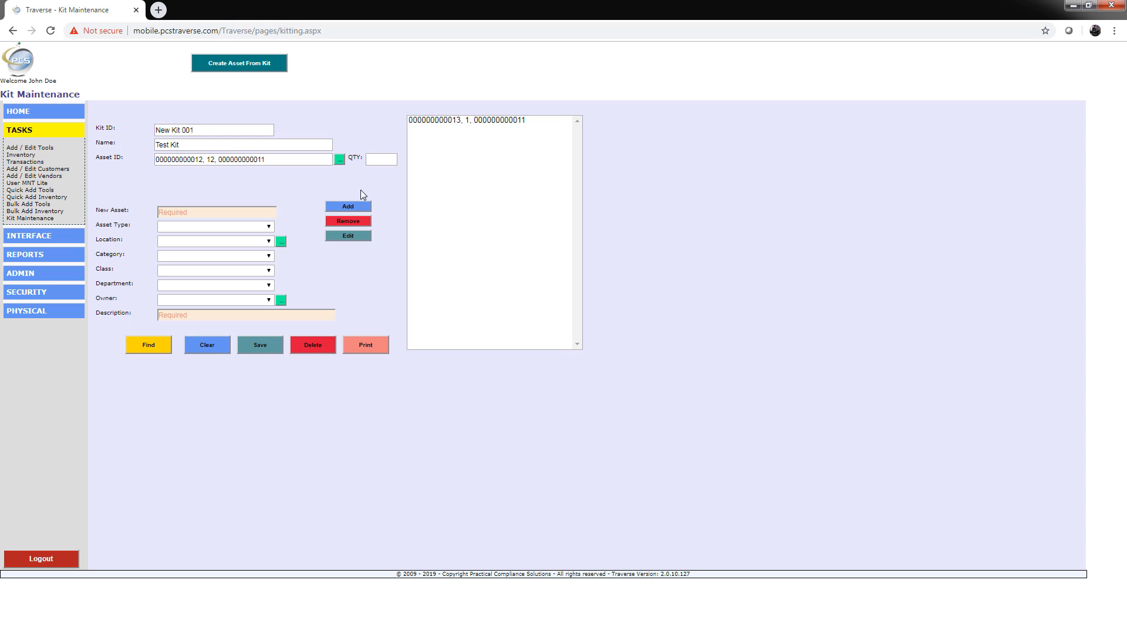
pyautogui.click(382, 162)
pyautogui.write('1')
pyautogui.click(367, 203)
# Step: Look up comp, select the 400 HP Compressor, and add it to the kit
pyautogui.click(297, 160)
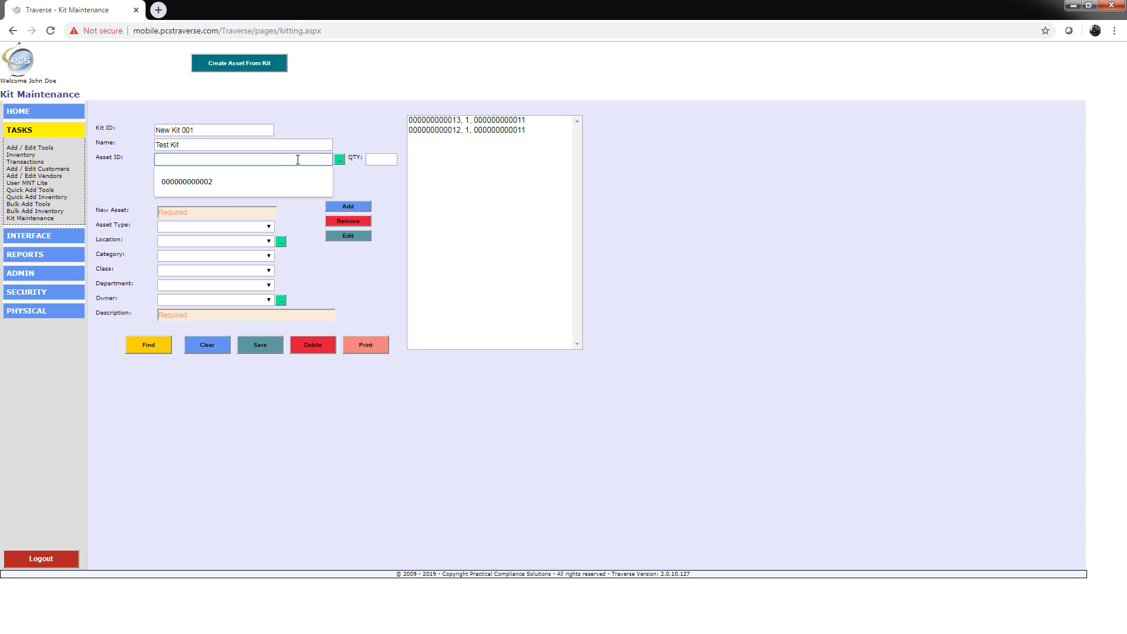
pyautogui.click(339, 161)
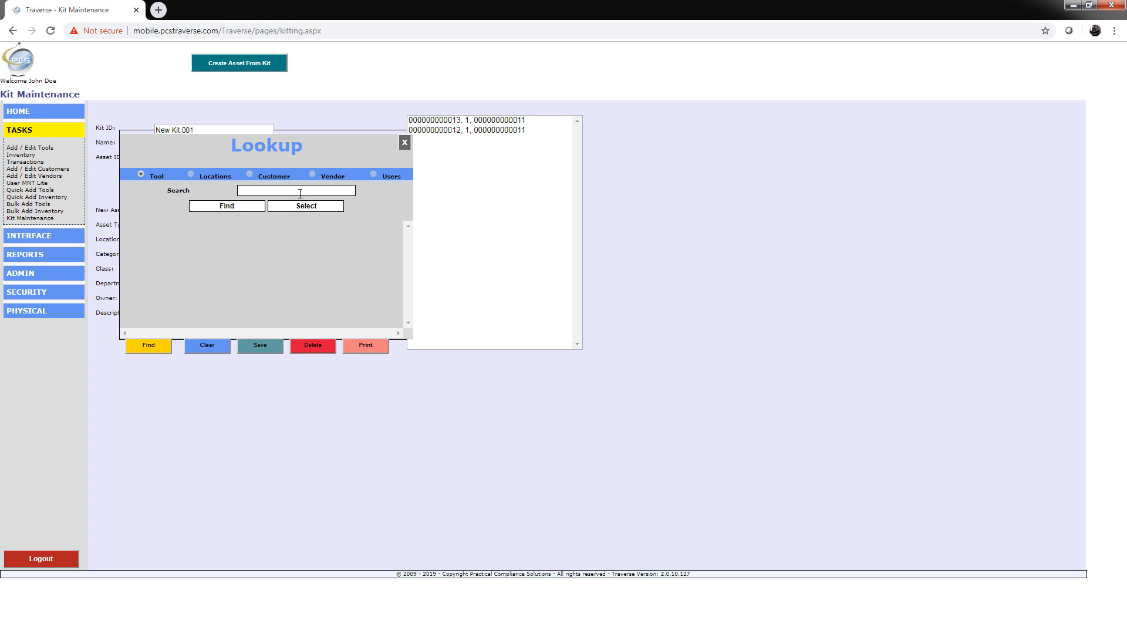
pyautogui.click(300, 193)
pyautogui.write('comp')
pyautogui.click(228, 207)
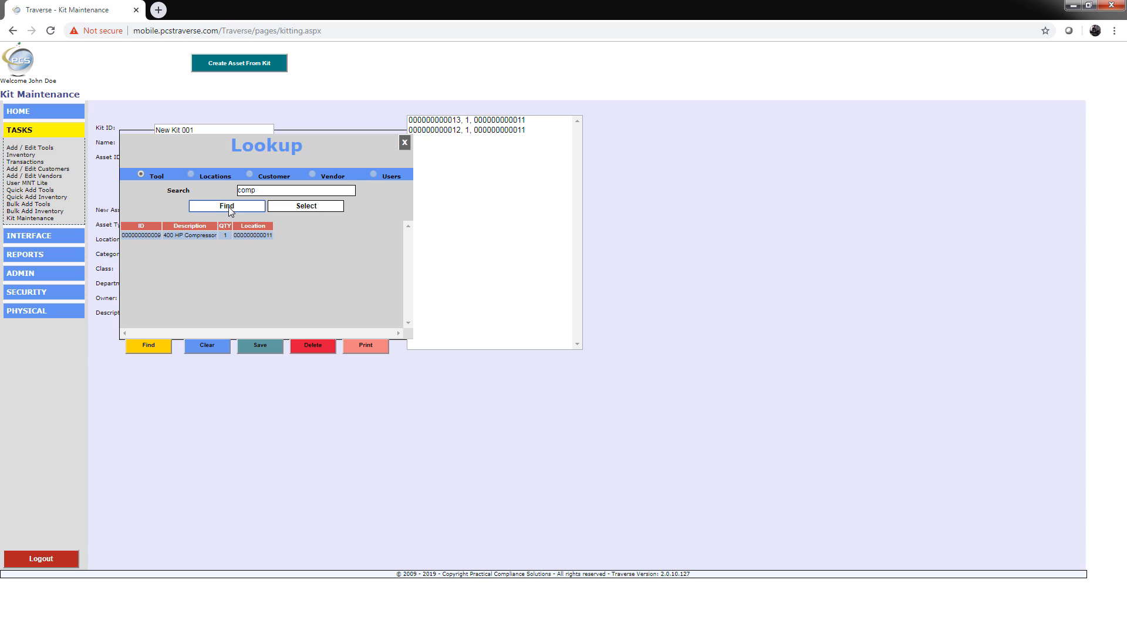
pyautogui.click(253, 235)
pyautogui.click(306, 206)
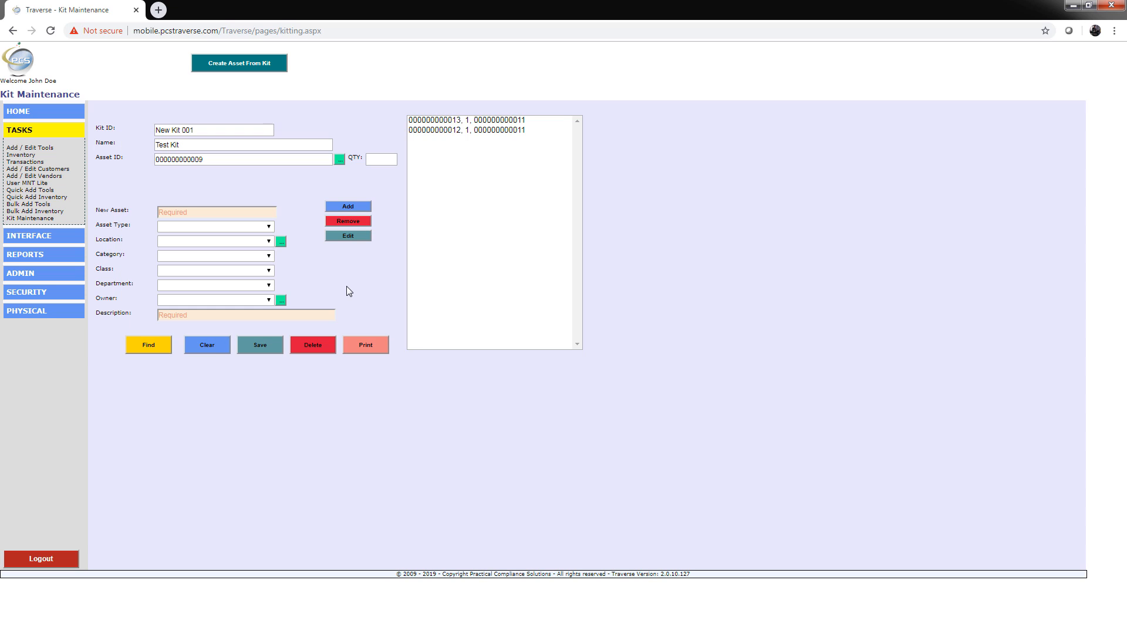
pyautogui.click(364, 208)
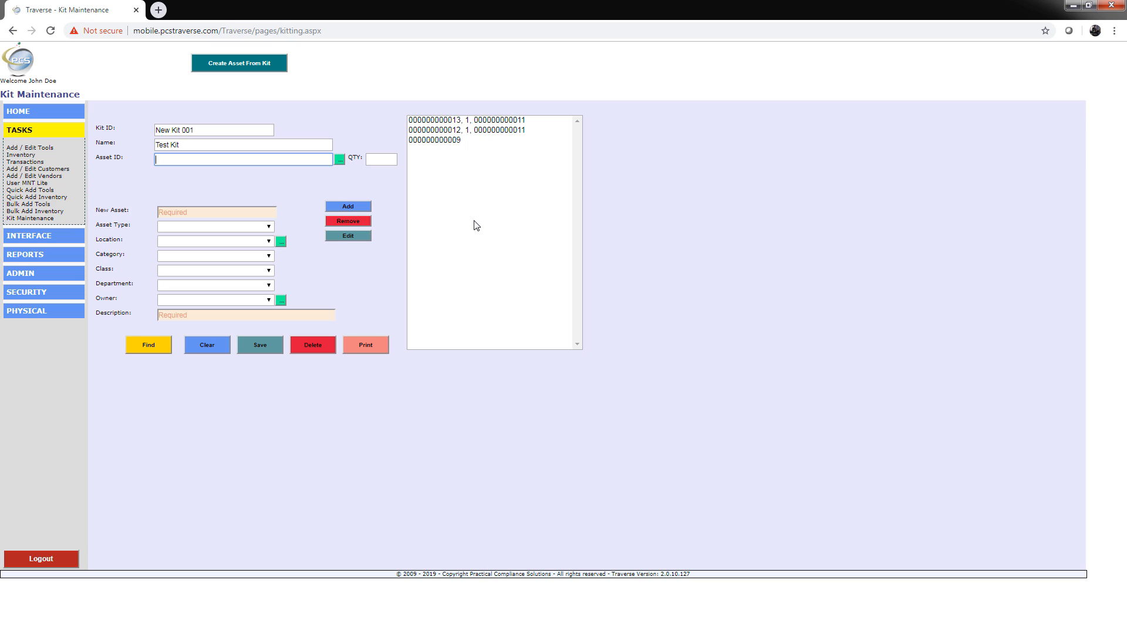
# Step: Save the kit and close the confirmation message
pyautogui.click(257, 349)
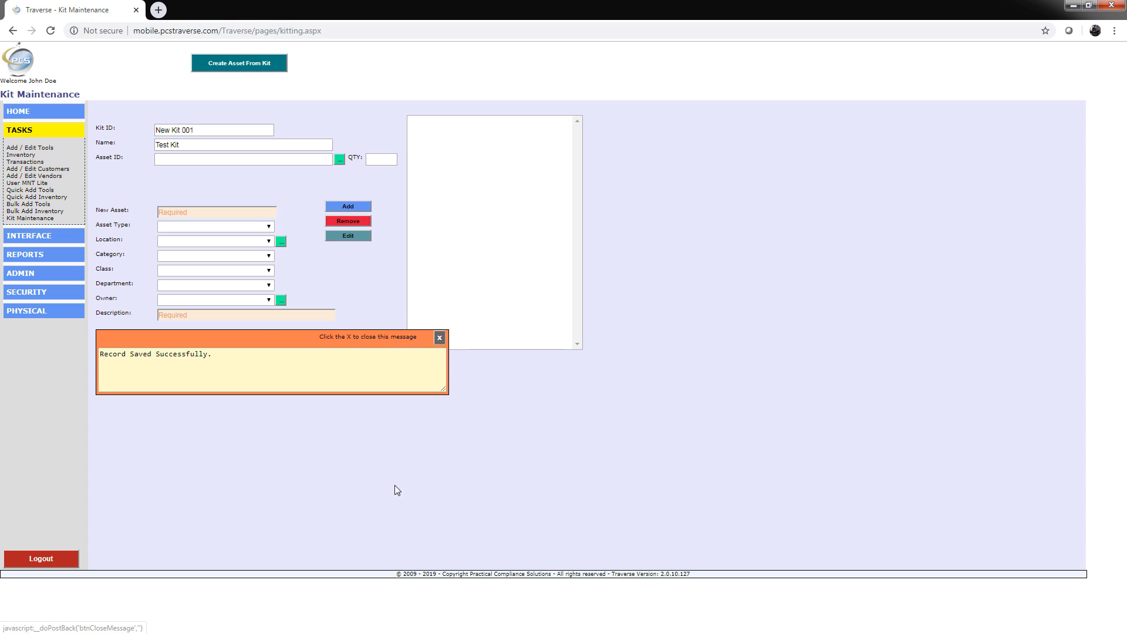
pyautogui.click(438, 338)
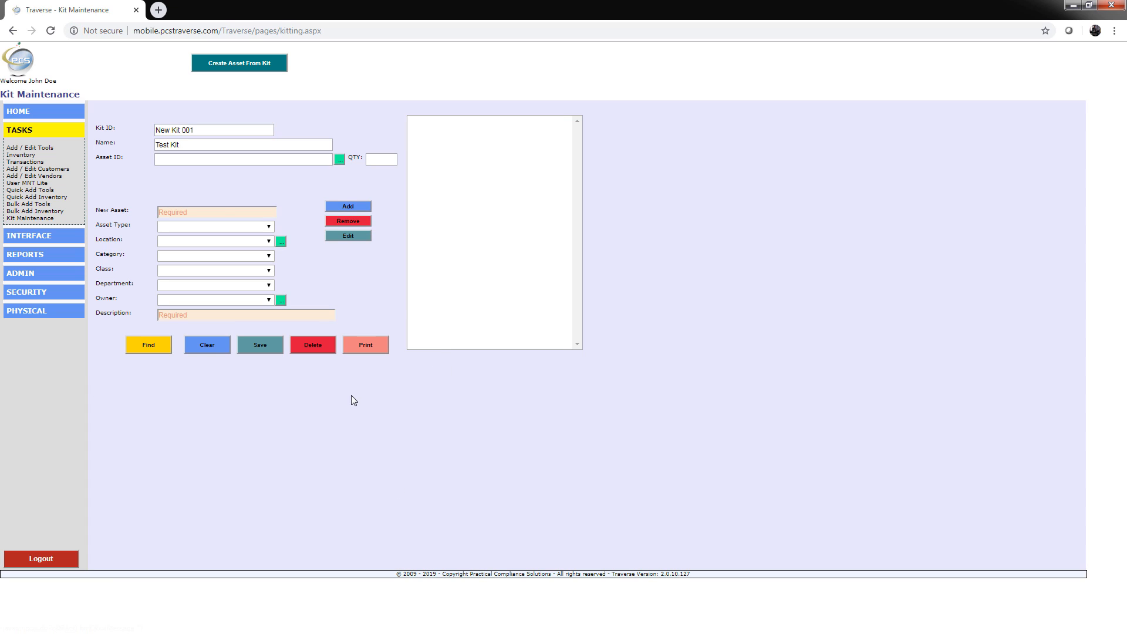
pyautogui.click(254, 212)
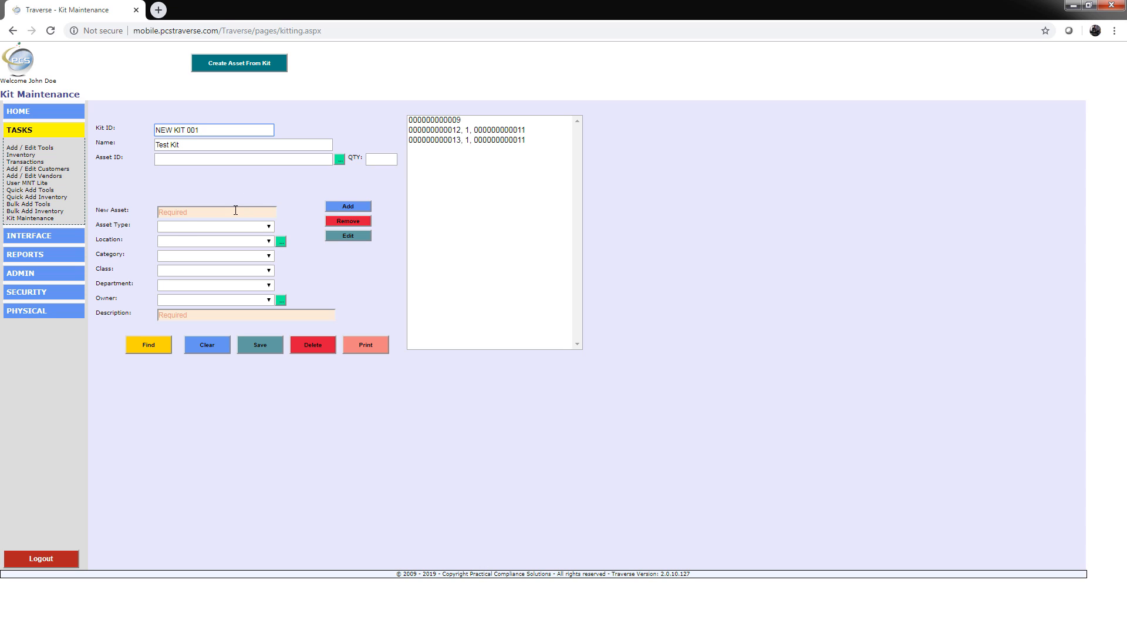
pyautogui.click(236, 211)
pyautogui.write('00033993784574')
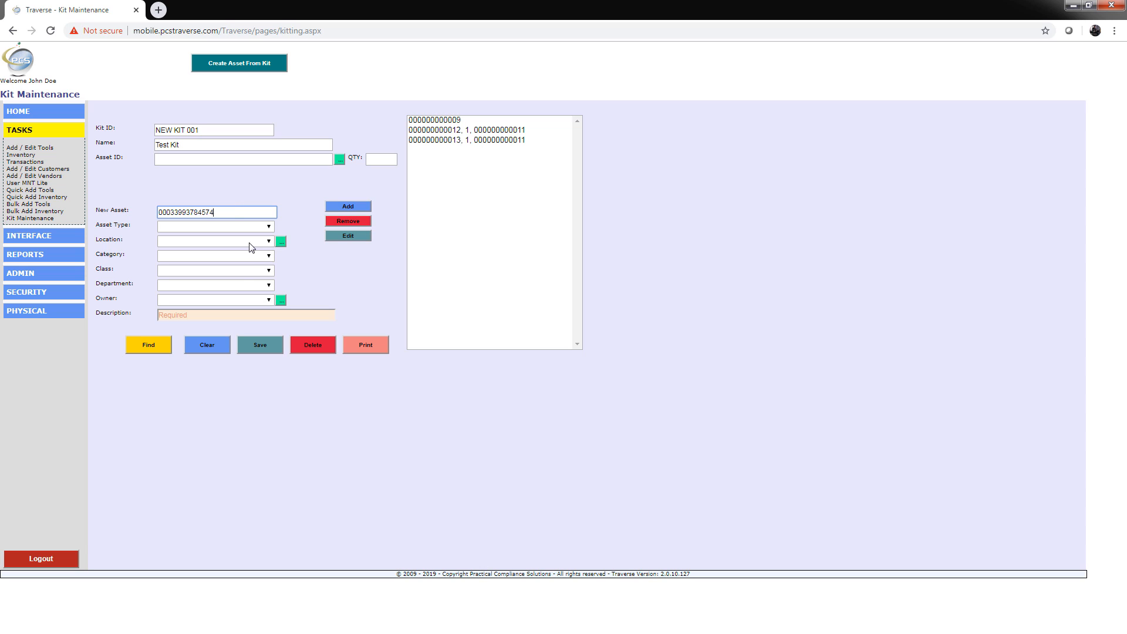
# Step: Set the new asset's type to Kit
pyautogui.click(259, 228)
pyautogui.click(199, 248)
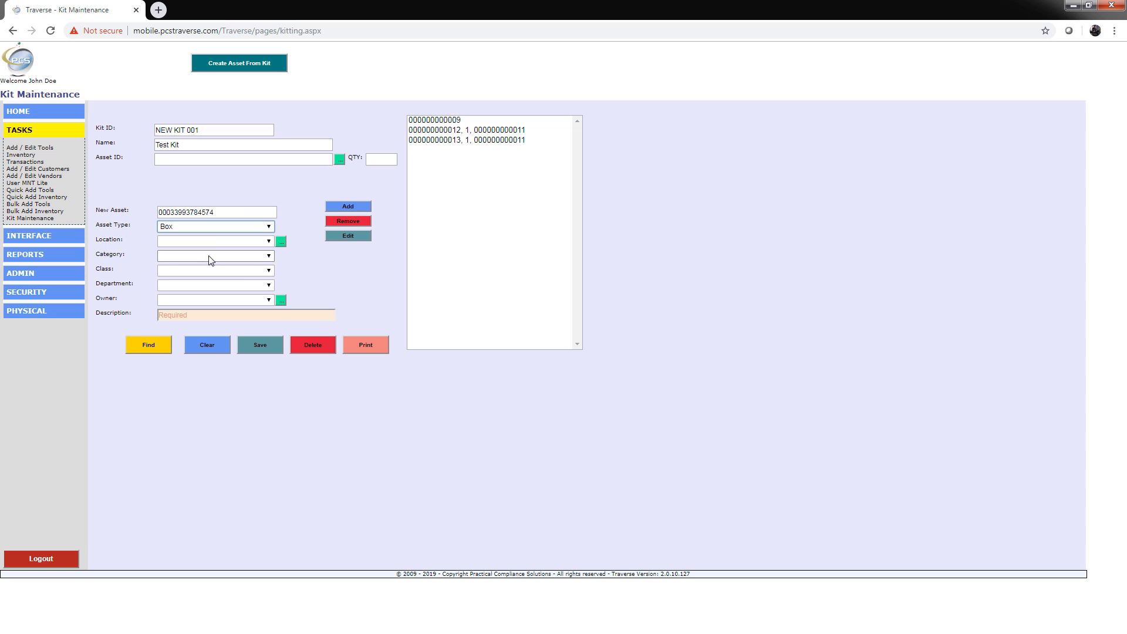
pyautogui.click(263, 227)
pyautogui.click(270, 240)
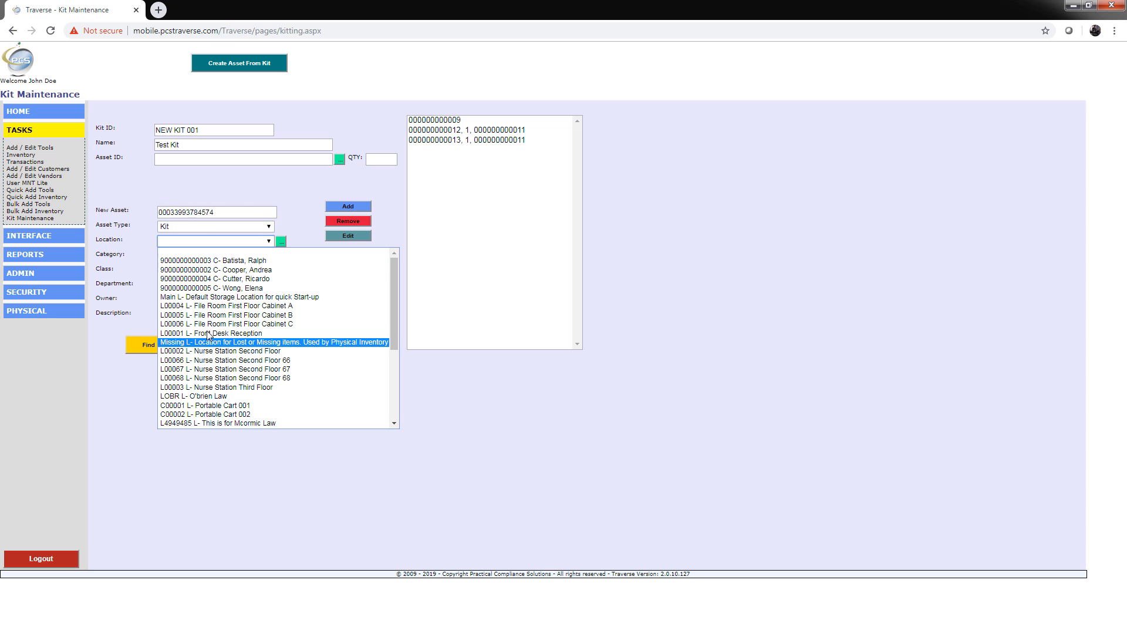
pyautogui.scroll(-3, 194, 396)
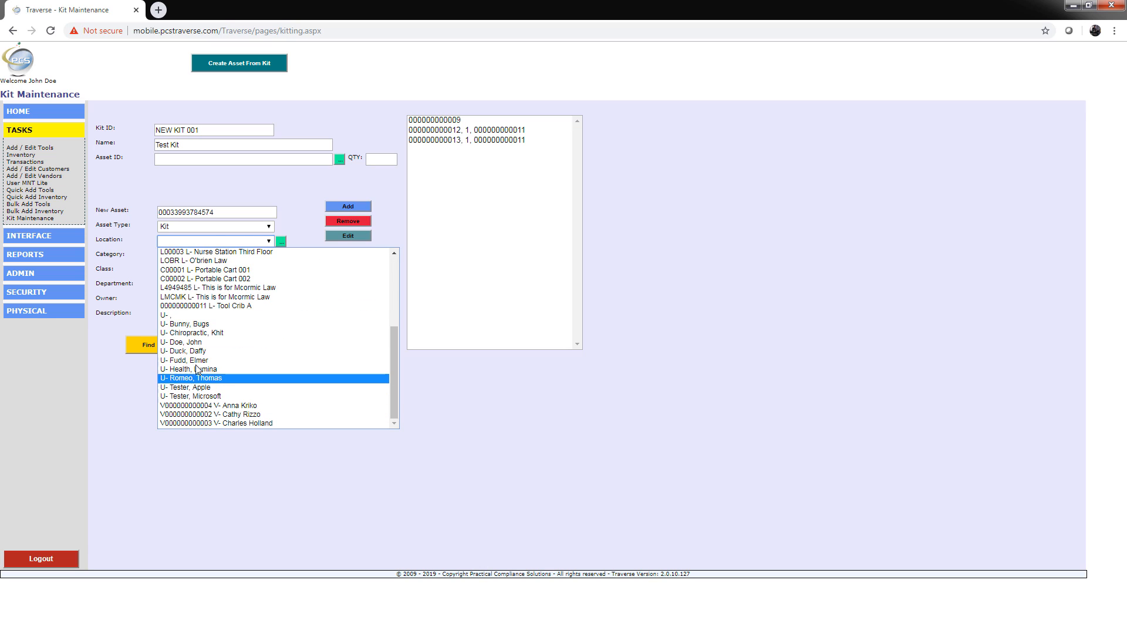
pyautogui.click(205, 305)
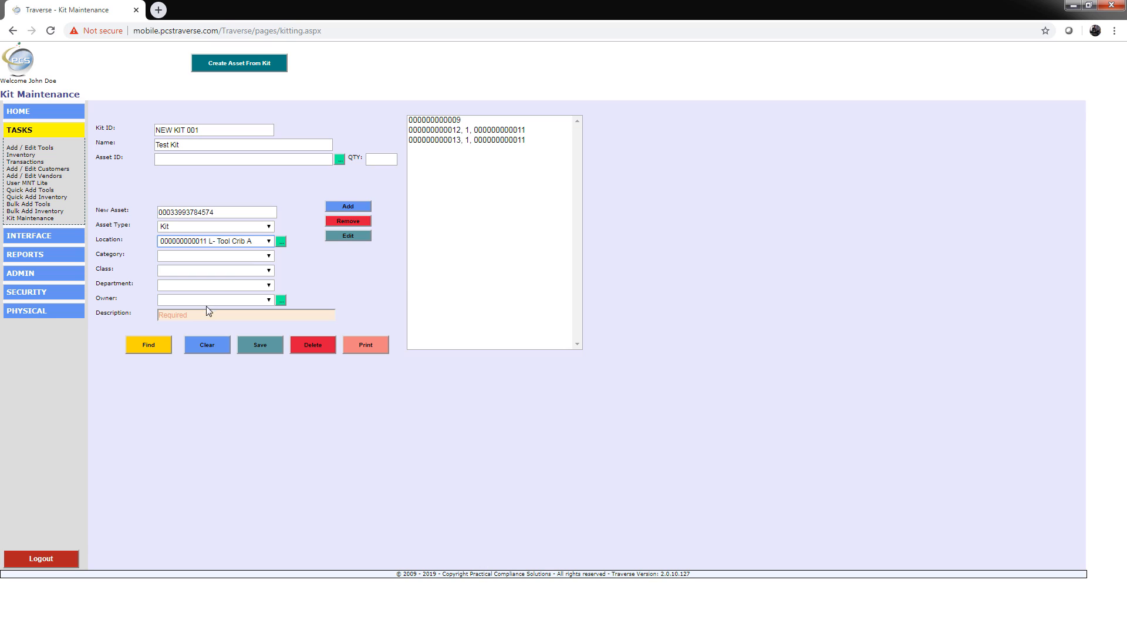
# Step: Set the new asset's category to Copy and its class to Historical File
pyautogui.click(268, 260)
pyautogui.click(239, 292)
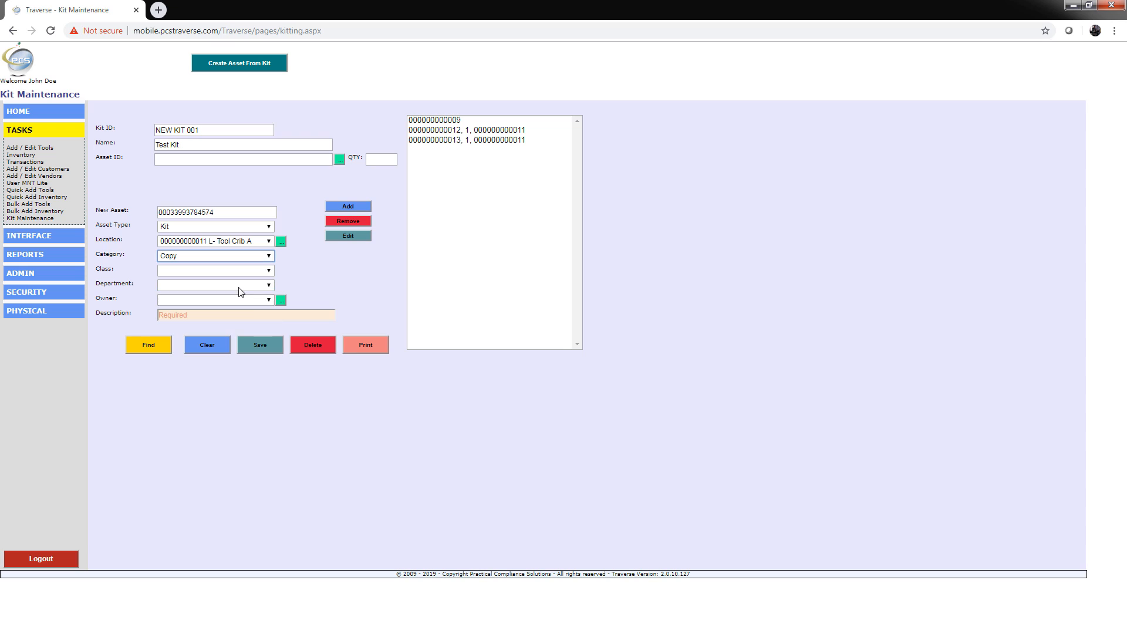
pyautogui.click(253, 271)
pyautogui.click(200, 305)
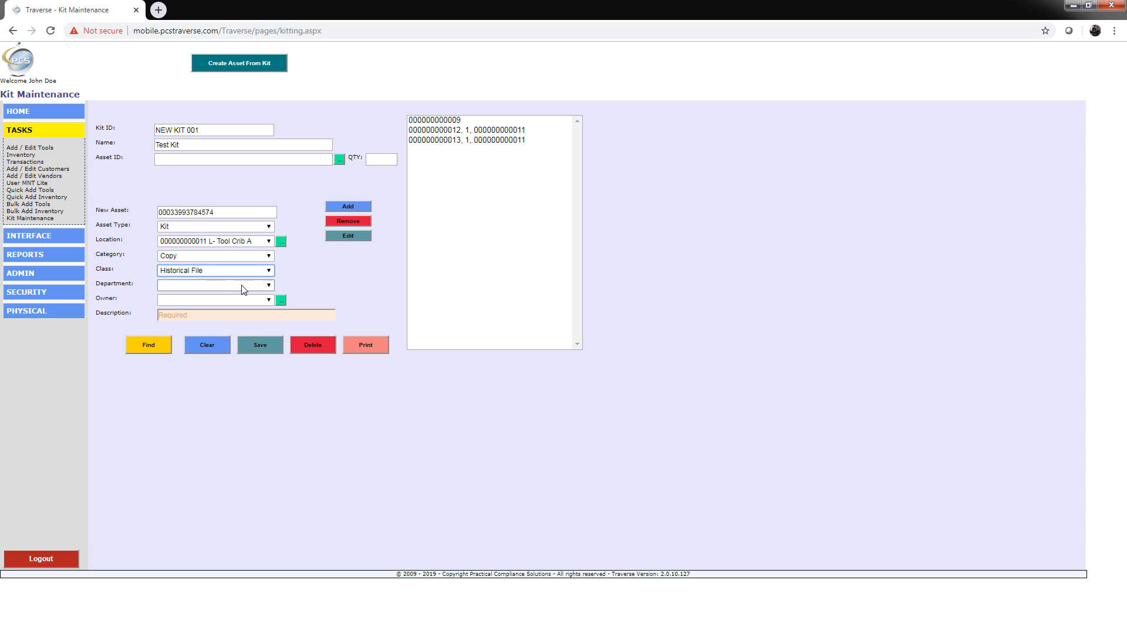
# Step: Set the new asset's department to Clinical and its owner to Bunny, Bugs
pyautogui.click(243, 286)
pyautogui.click(174, 314)
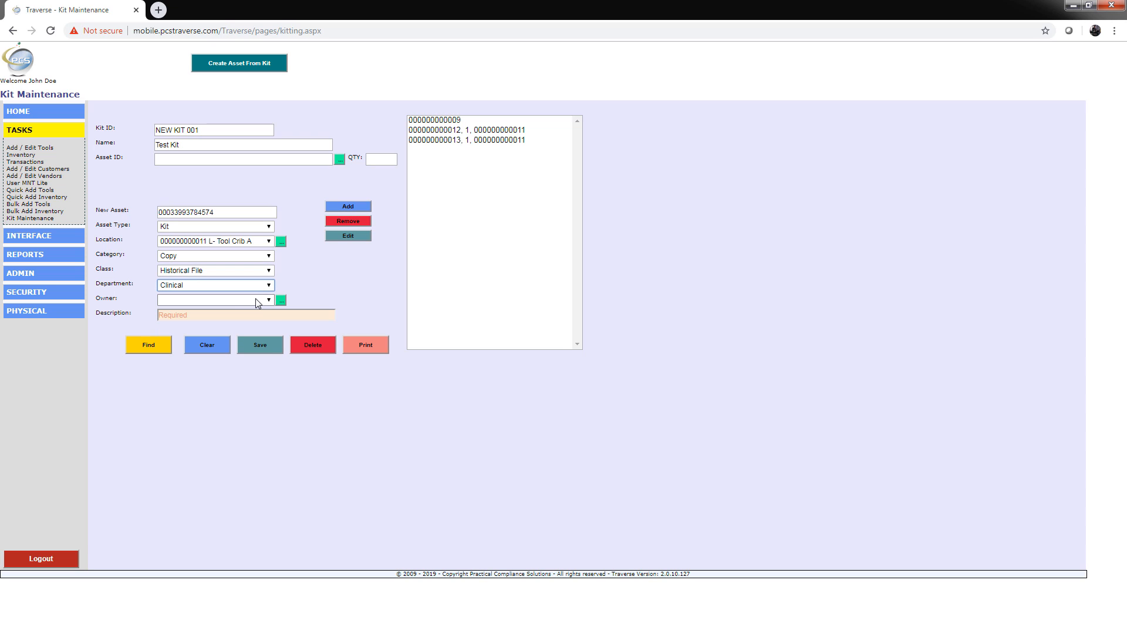
pyautogui.click(256, 300)
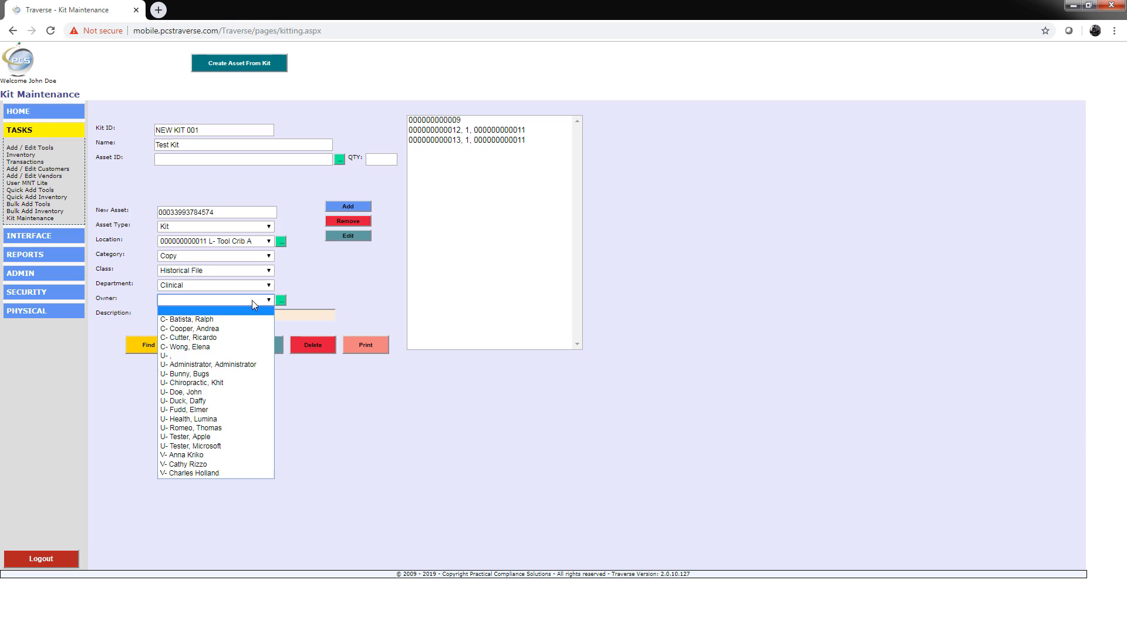
pyautogui.click(193, 373)
# Step: Describe the asset as "New kit form Kit Screen" and create the asset from the kit
pyautogui.click(223, 315)
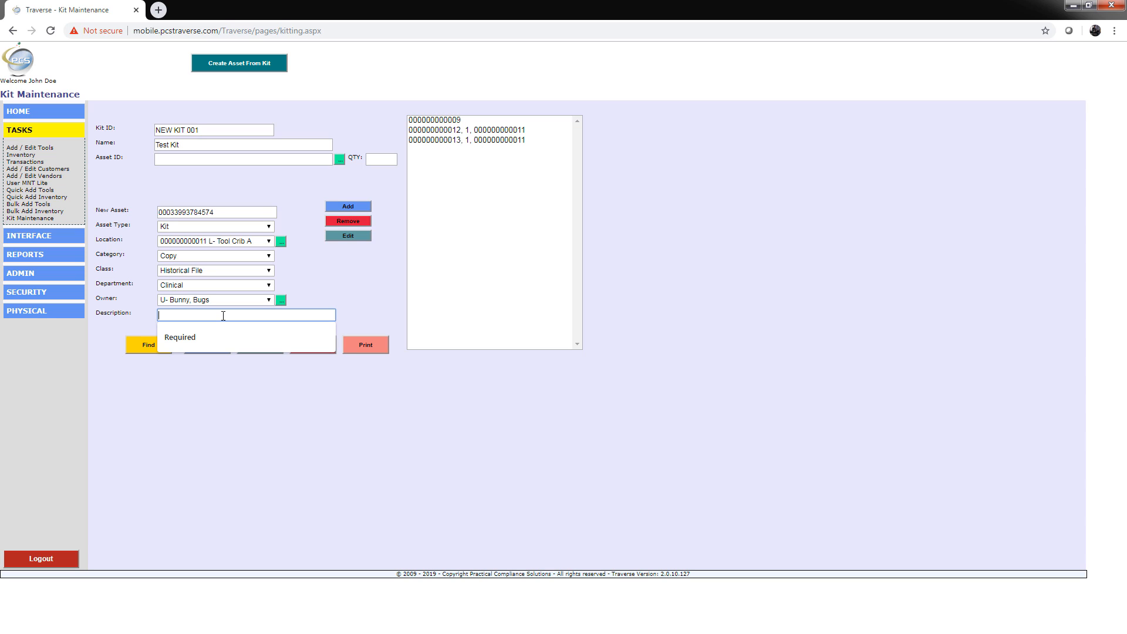
pyautogui.write('New kit form Kit Screen')
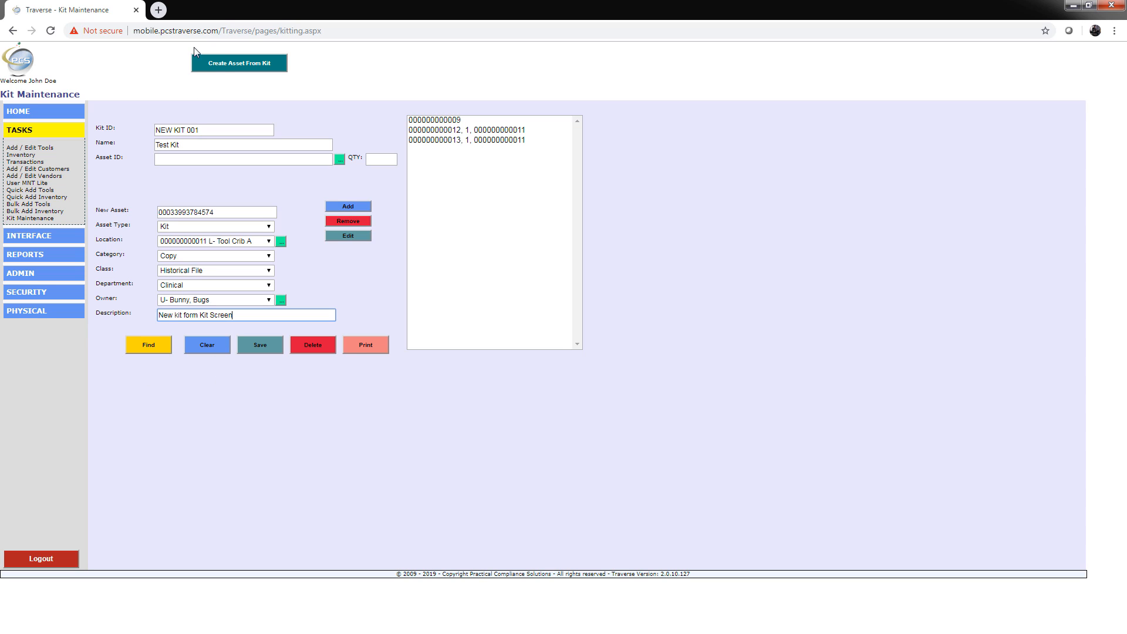
pyautogui.click(224, 61)
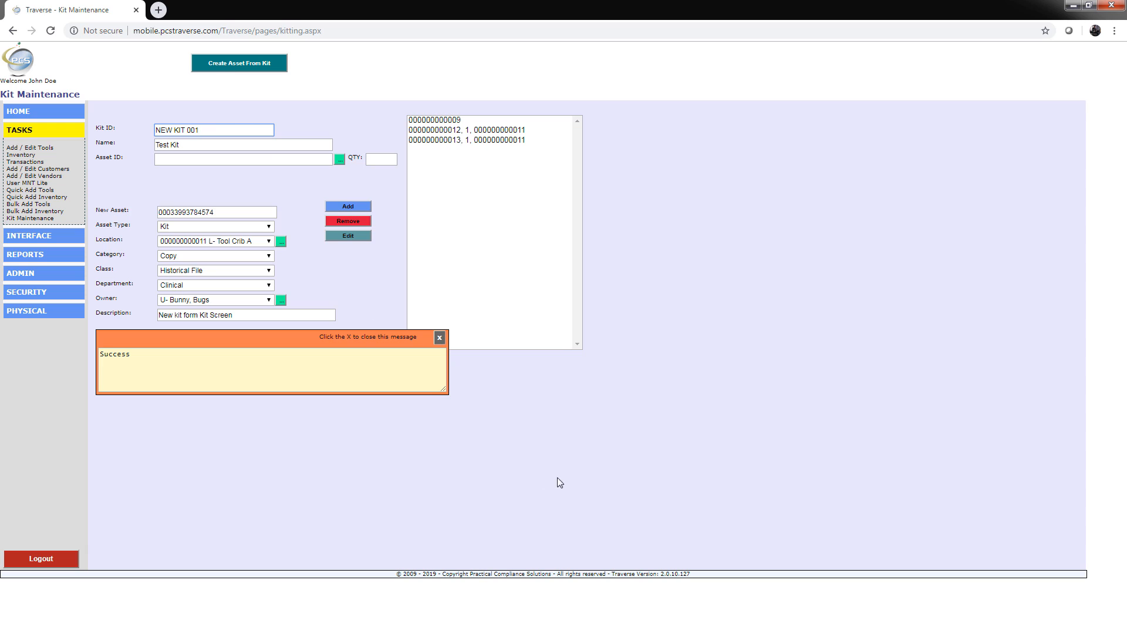
pyautogui.click(439, 338)
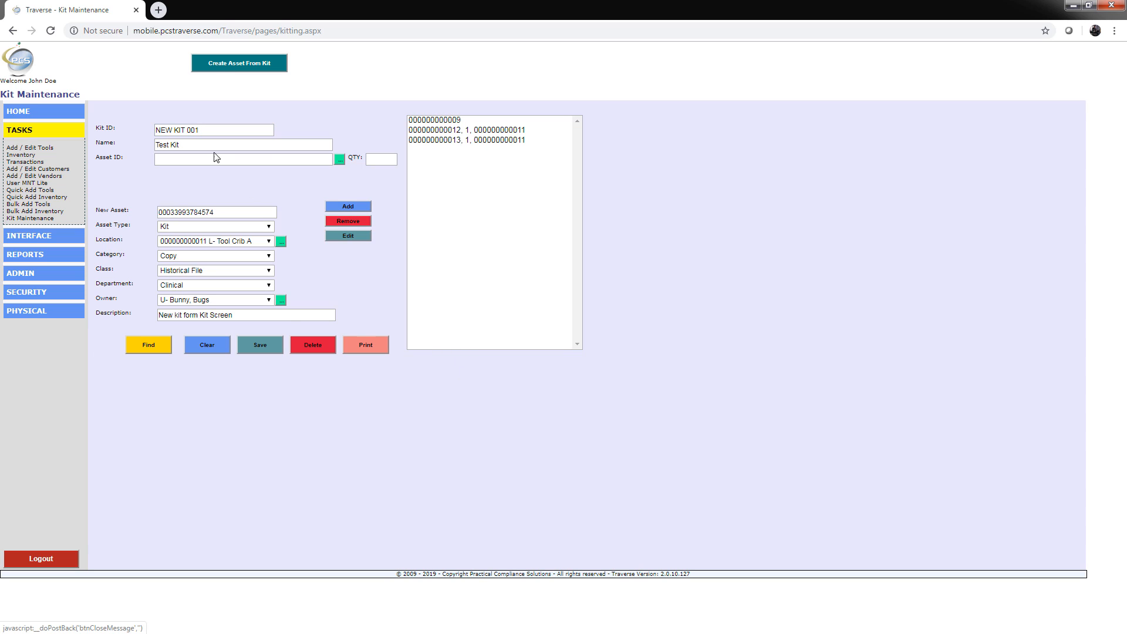
# Step: Copy the new asset ID and search for it from the home page
pyautogui.doubleClick(219, 212)
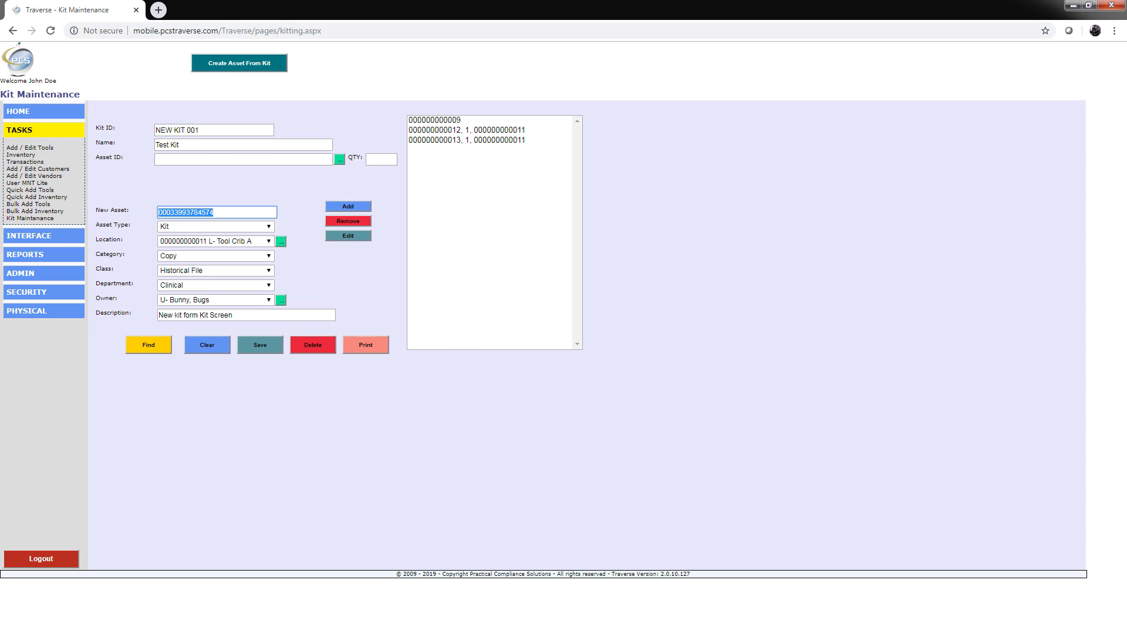
pyautogui.click(21, 114)
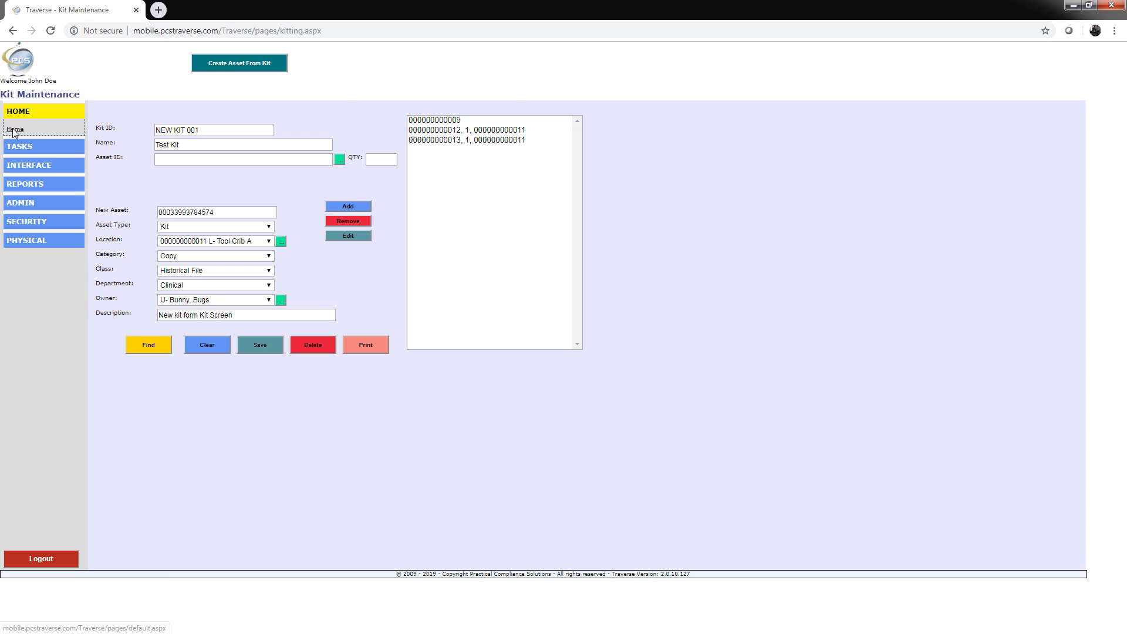
pyautogui.click(14, 128)
pyautogui.click(353, 90)
pyautogui.hotkey('ctrl', 'v')
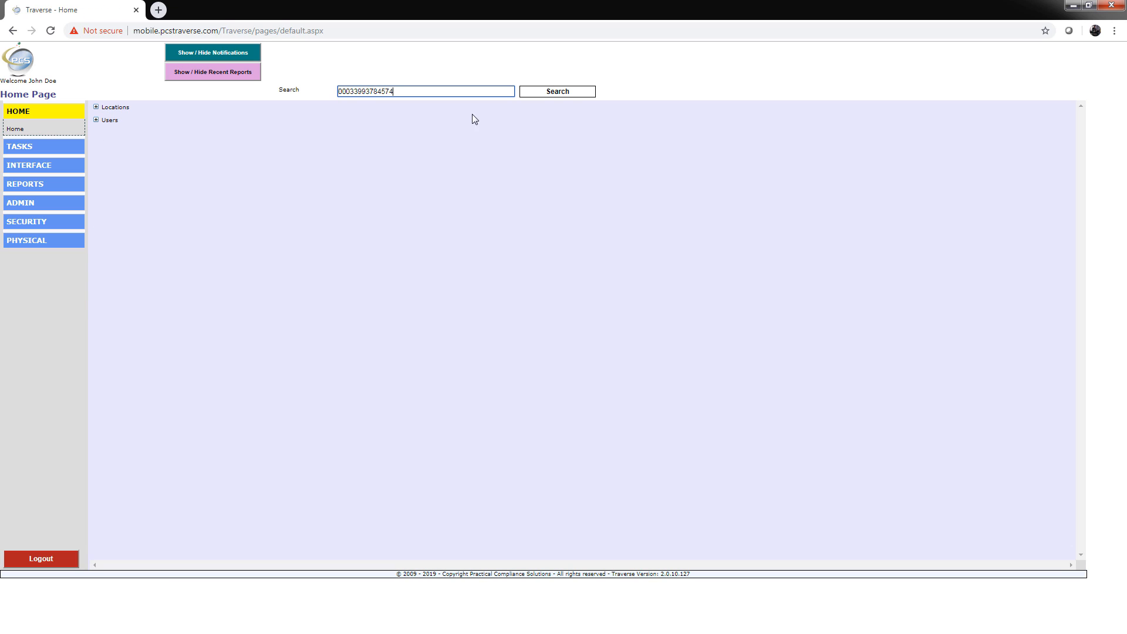
pyautogui.click(575, 93)
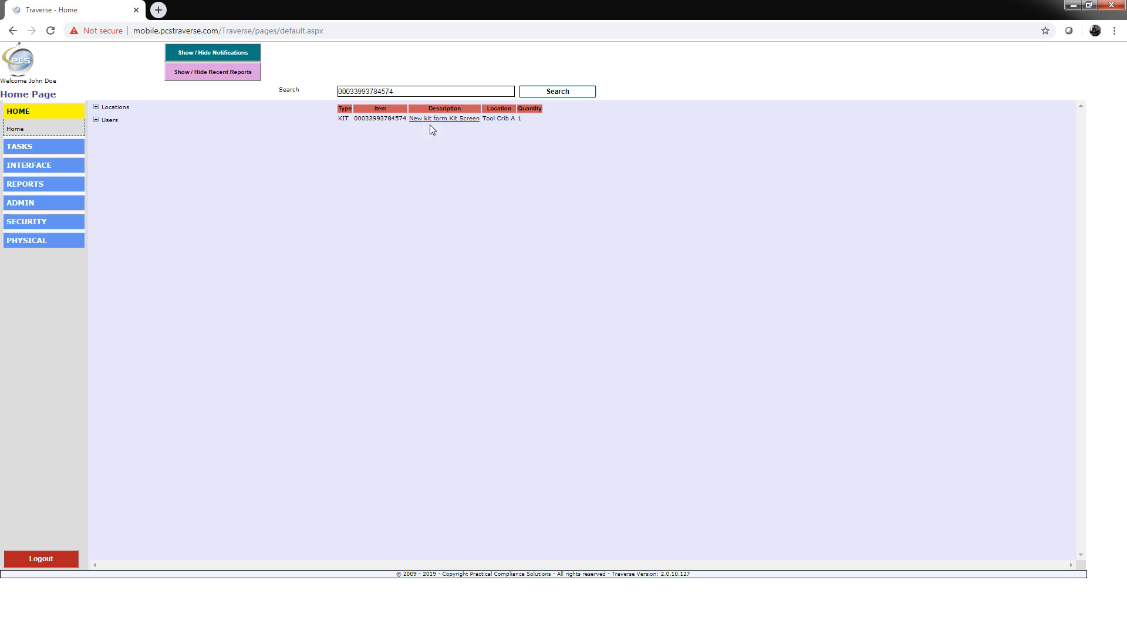
# Step: Open the found kit asset and show its family tree
pyautogui.click(430, 119)
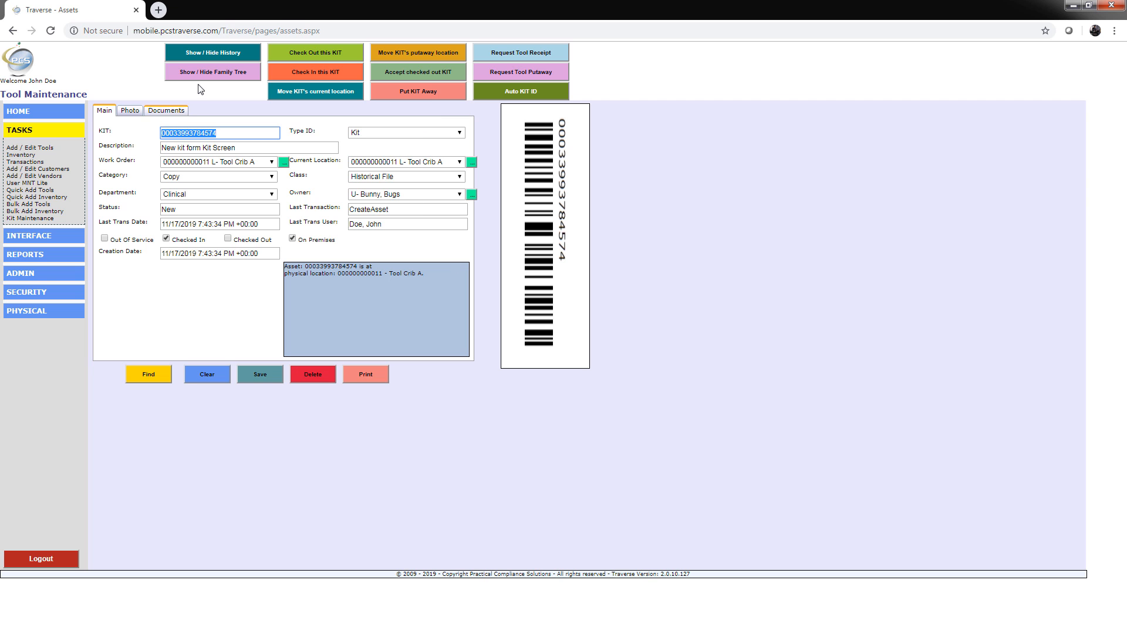
pyautogui.click(217, 74)
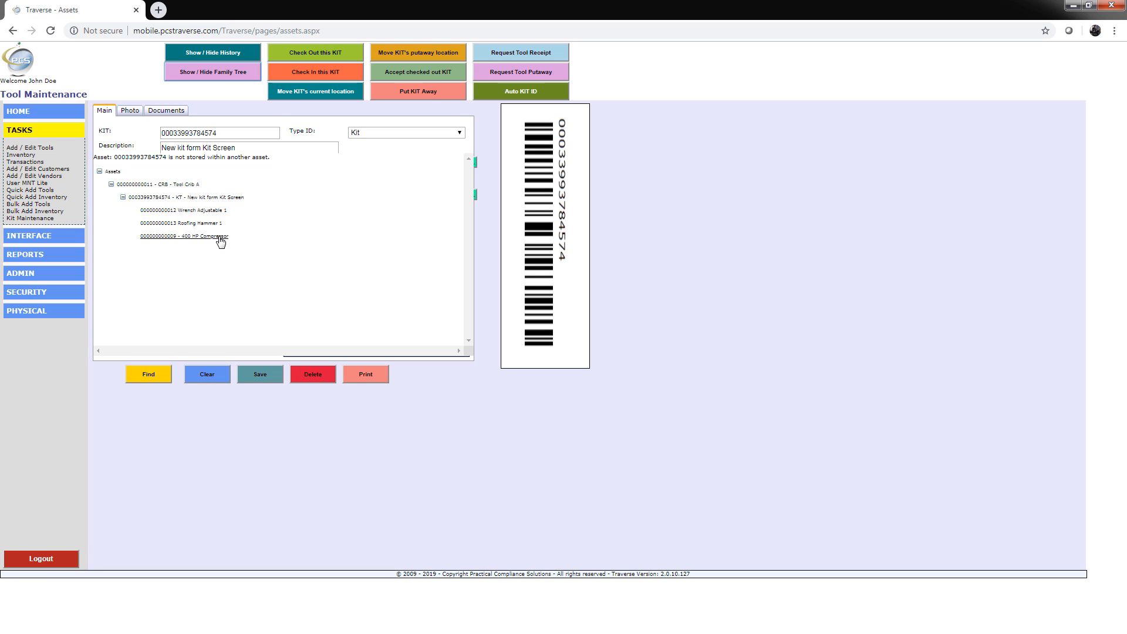
# Step: Check out the kit to the user Duck, Daffy, marking it as taken off premises
pyautogui.click(335, 53)
pyautogui.click(272, 187)
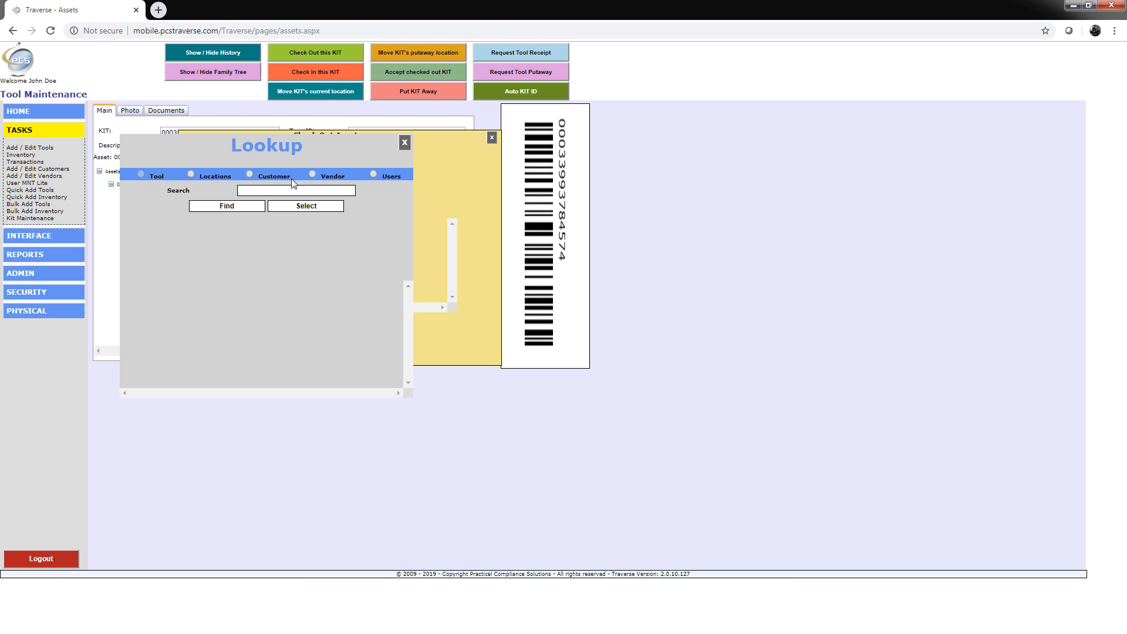
pyautogui.click(373, 174)
pyautogui.click(275, 191)
pyautogui.click(241, 207)
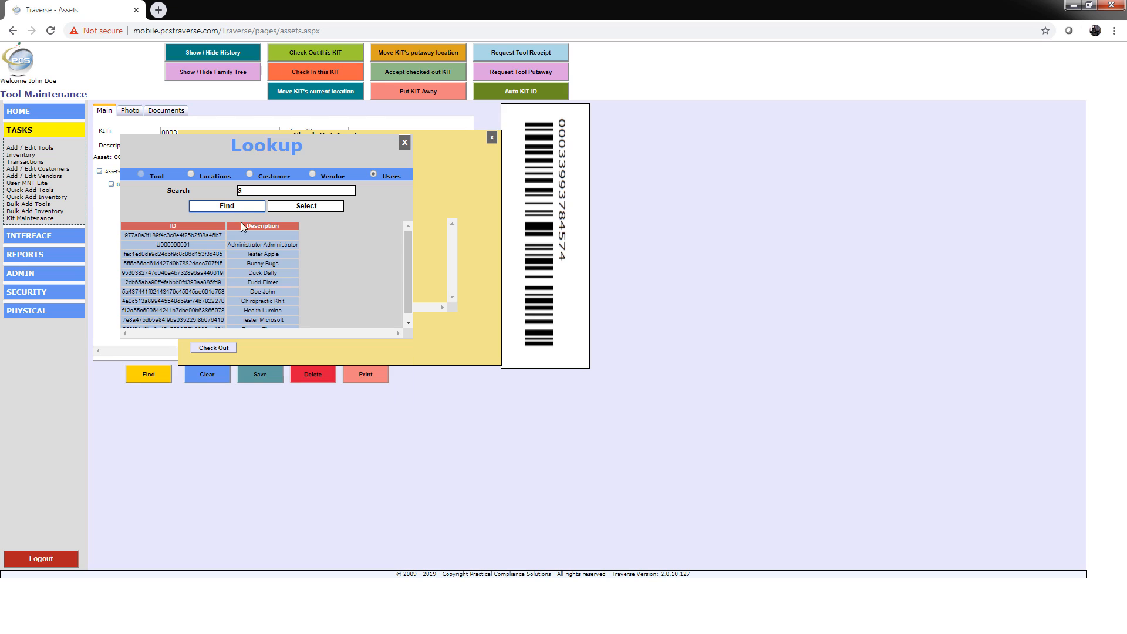
pyautogui.click(263, 273)
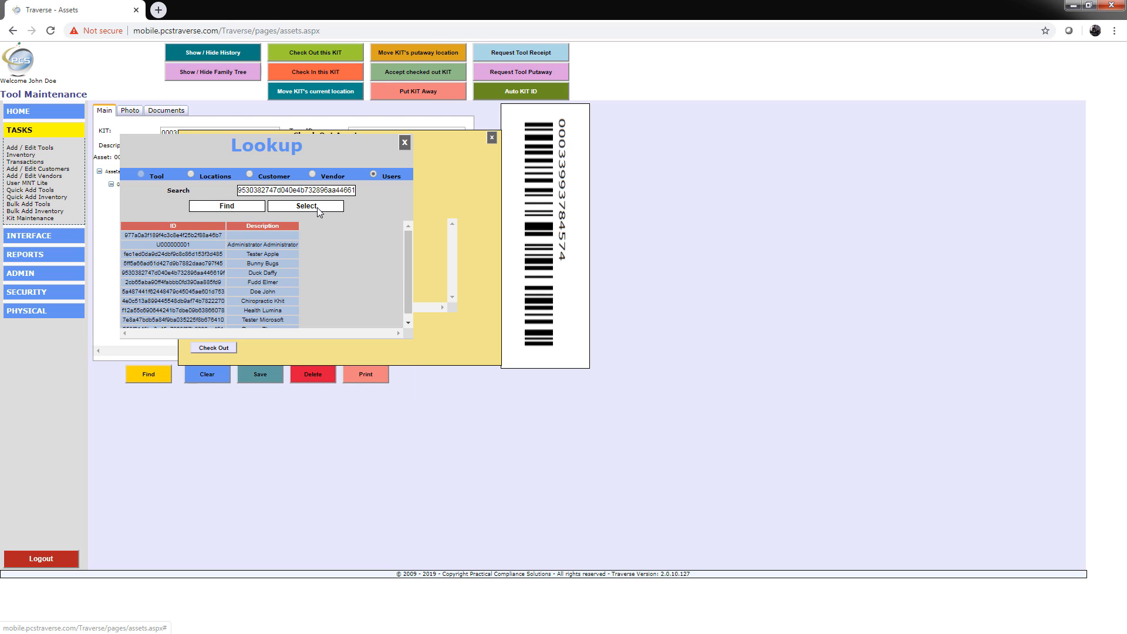
pyautogui.click(317, 206)
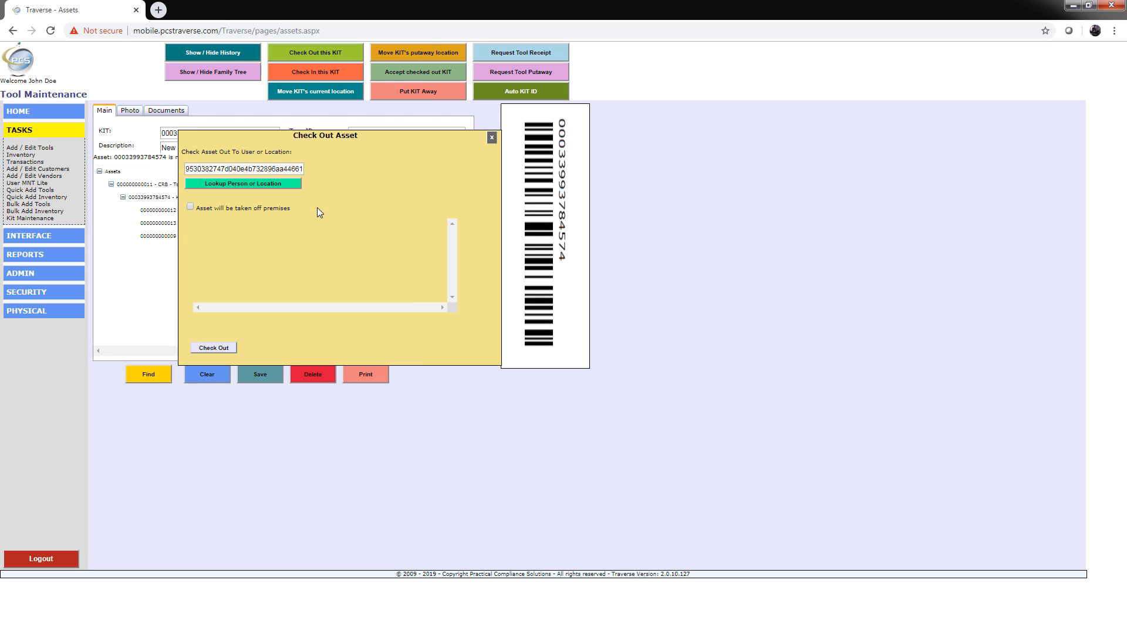
pyautogui.click(189, 207)
pyautogui.click(210, 349)
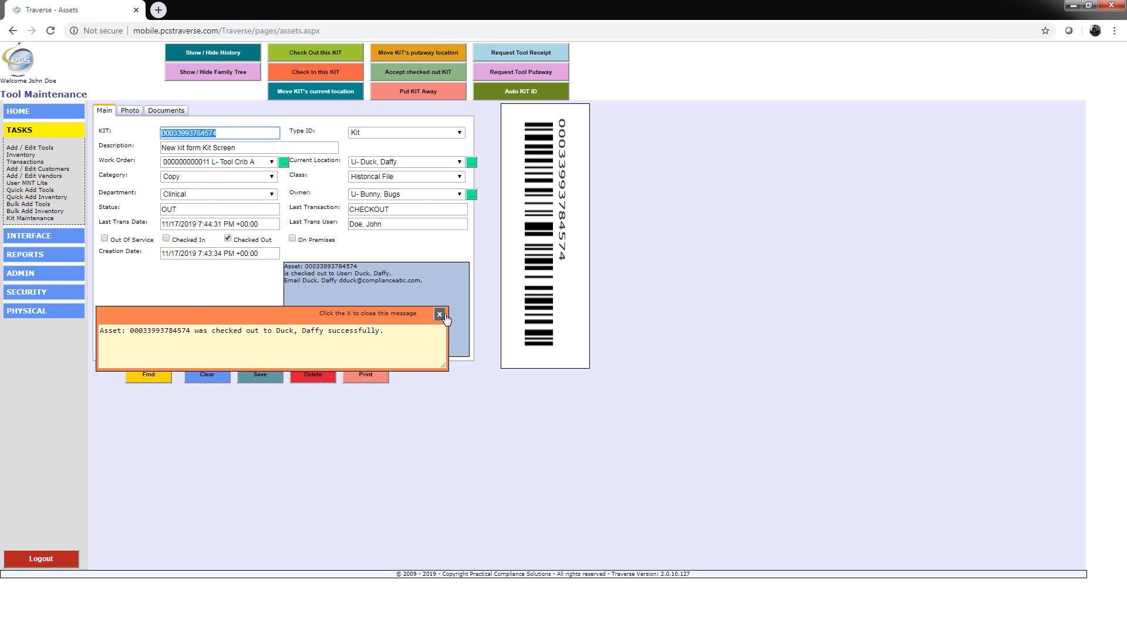
pyautogui.click(440, 314)
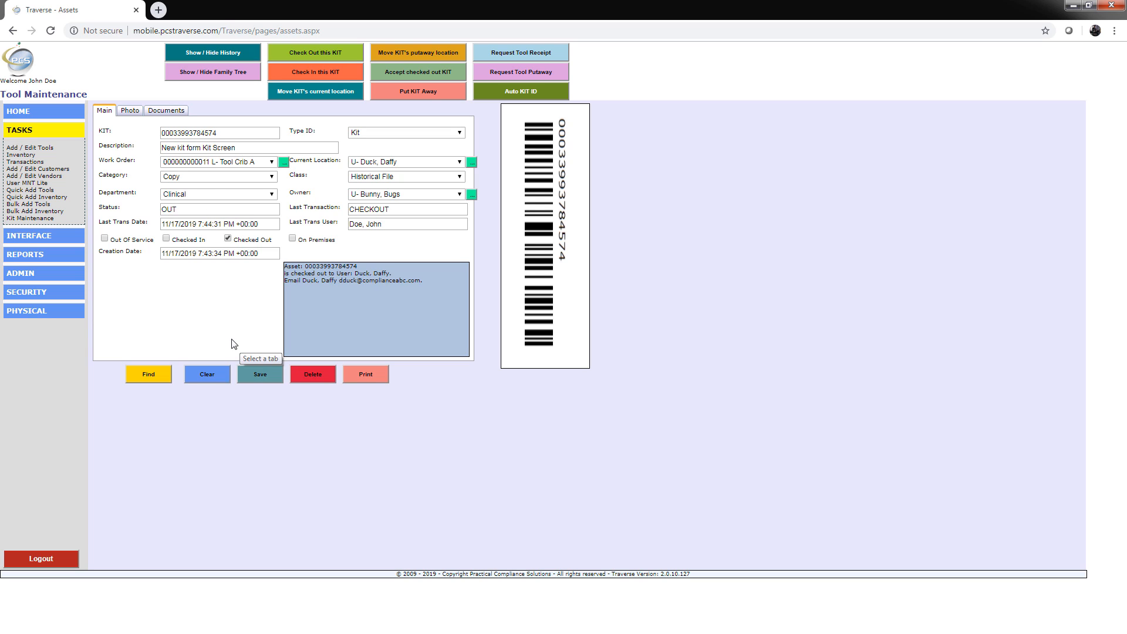
# Step: Show the kit's family tree and open the Roofing Hammer inventory record located in the kit
pyautogui.click(229, 74)
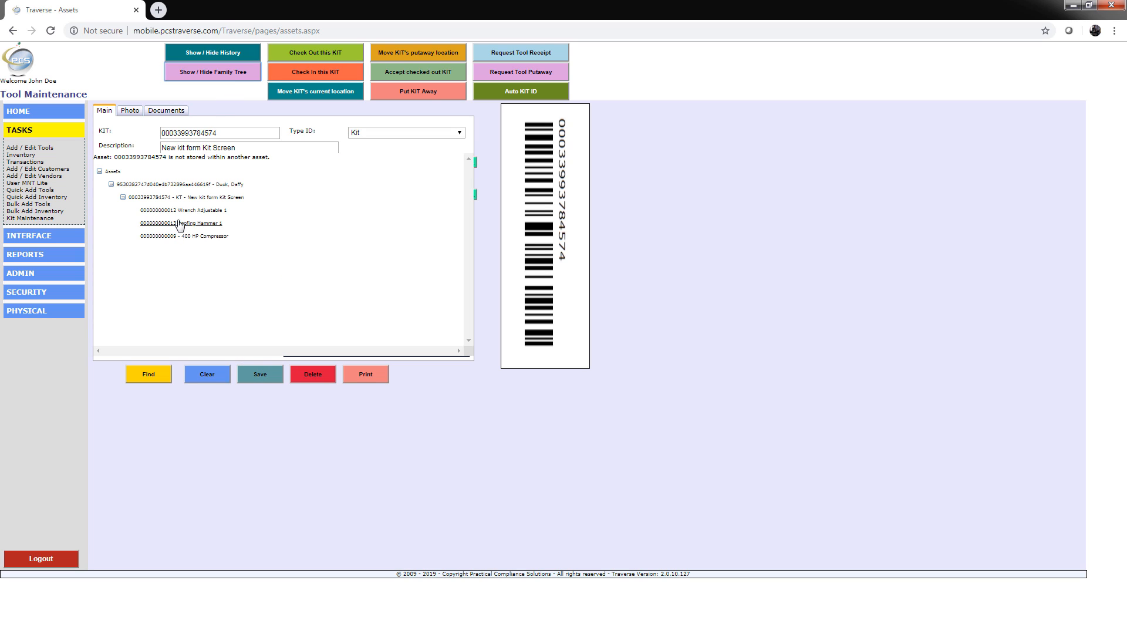
pyautogui.click(179, 224)
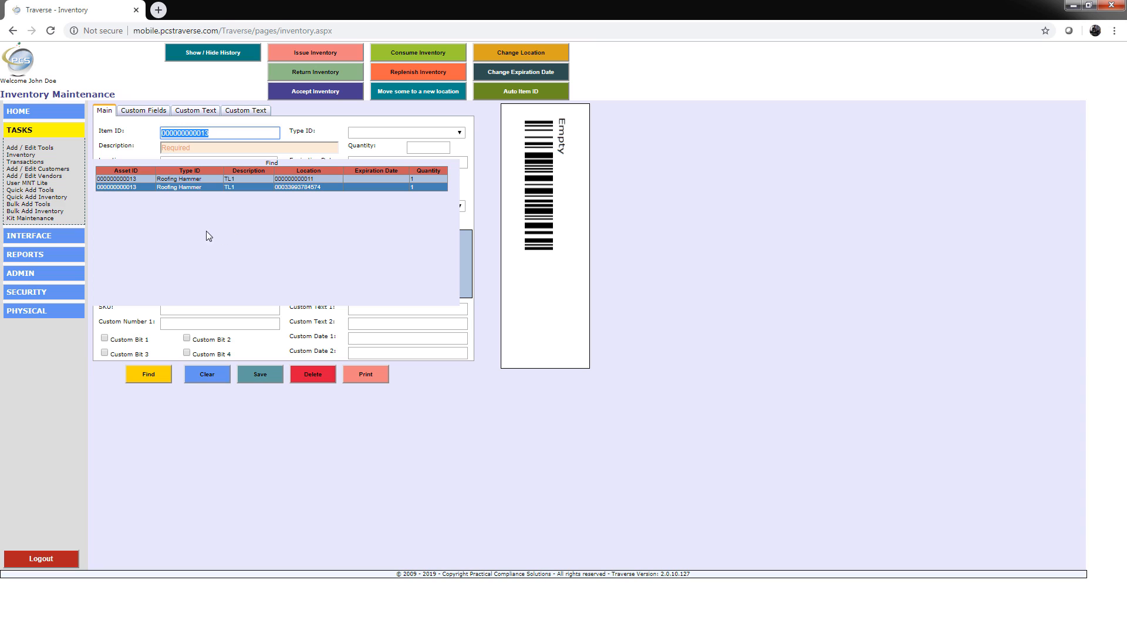
pyautogui.click(179, 188)
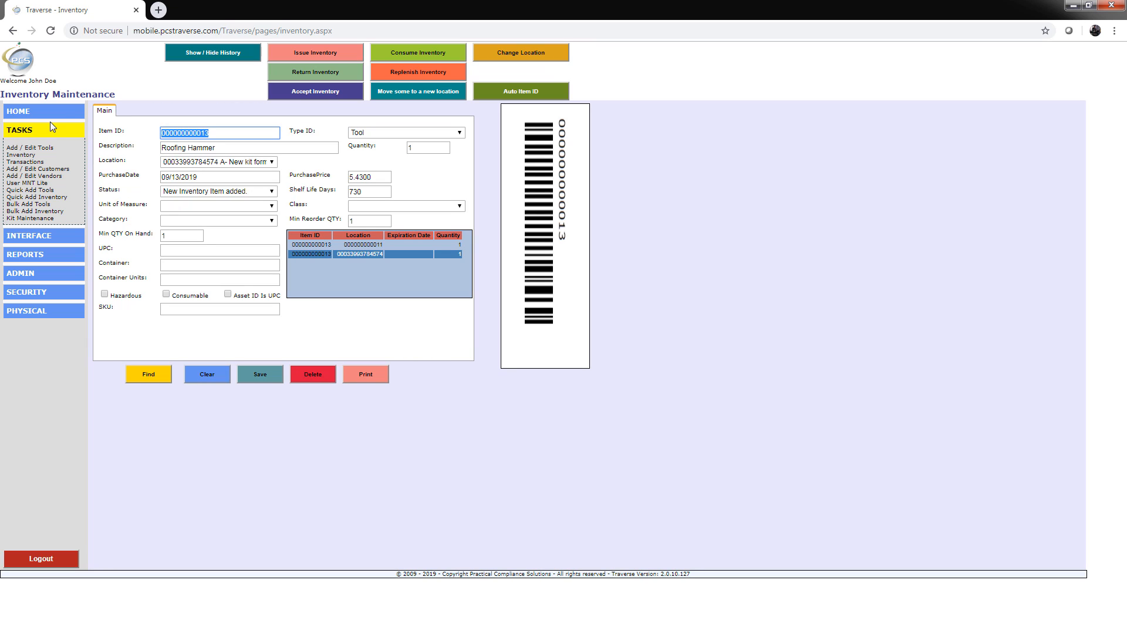
# Step: Open tool maintenance and find the kit asset New kit form Kit Screen
pyautogui.click(10, 111)
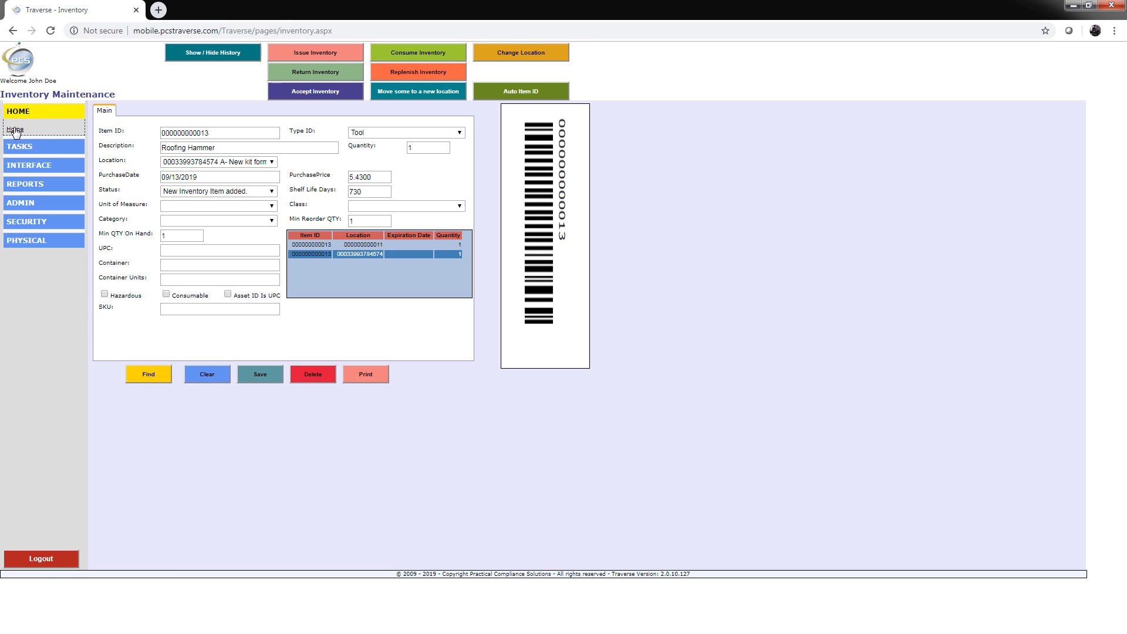
pyautogui.click(34, 146)
pyautogui.click(17, 148)
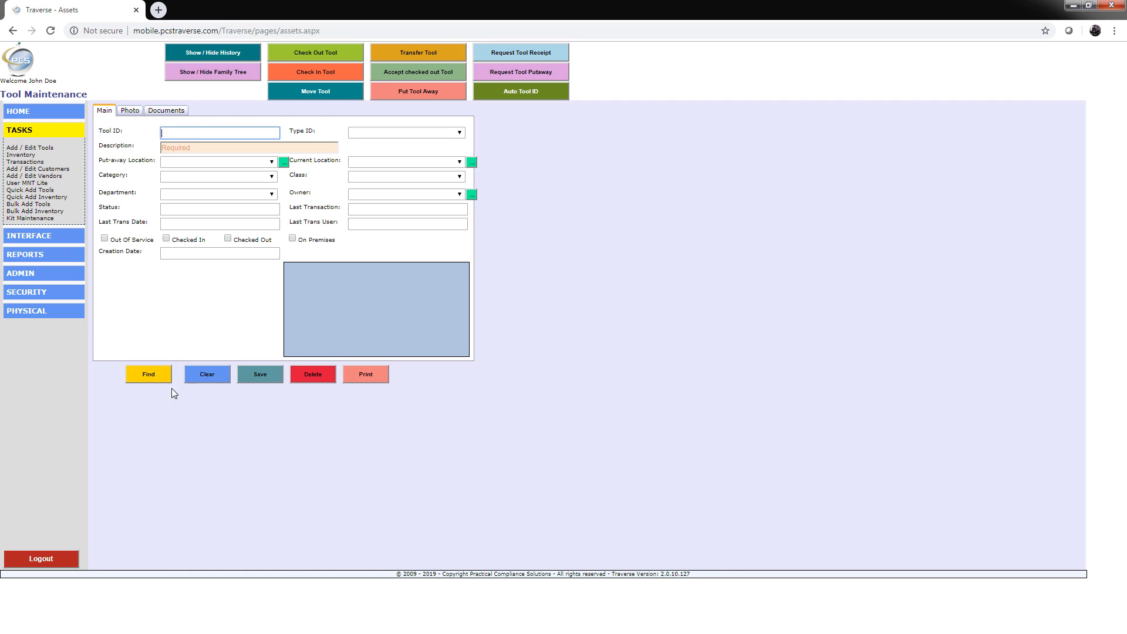
pyautogui.click(162, 382)
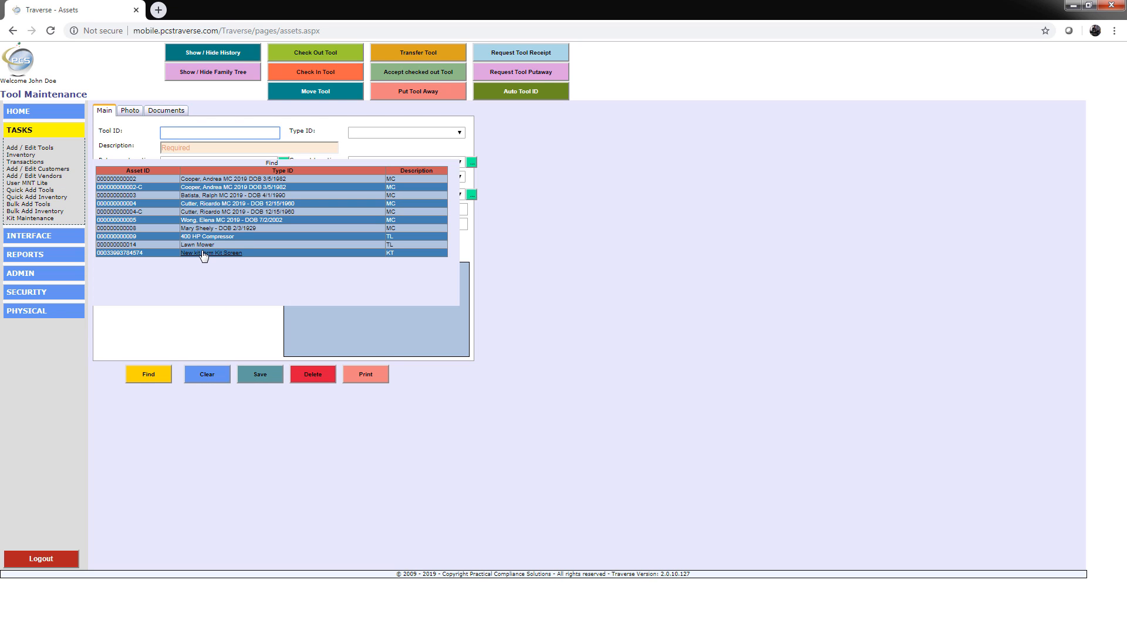
pyautogui.click(202, 253)
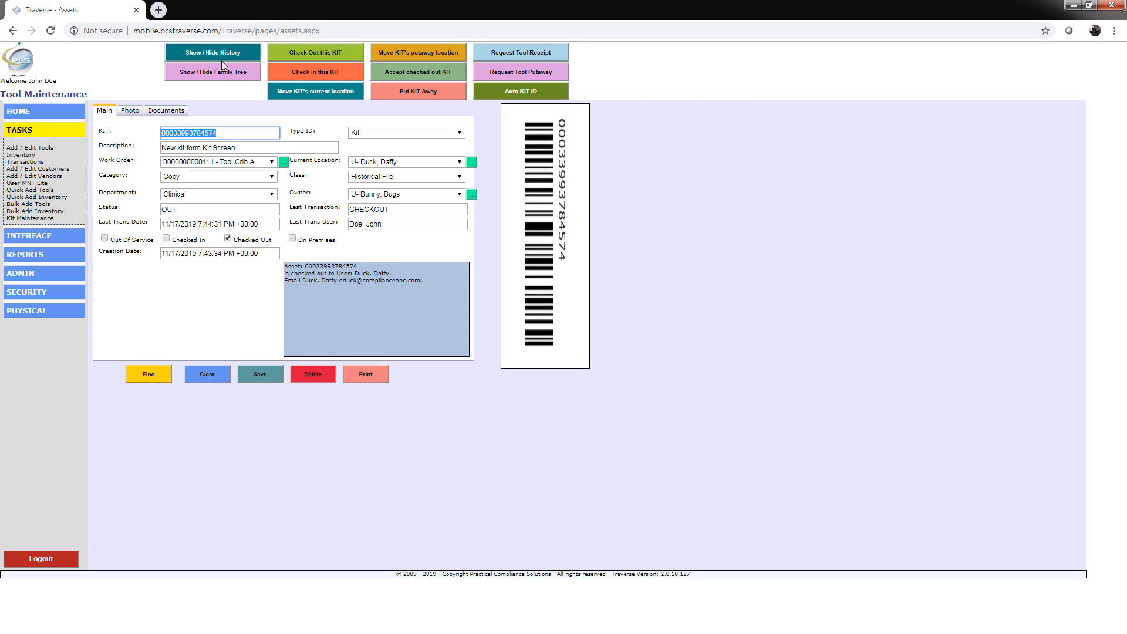
# Step: Show the kit's family tree and open the 400 HP Compressor tool record
pyautogui.click(222, 71)
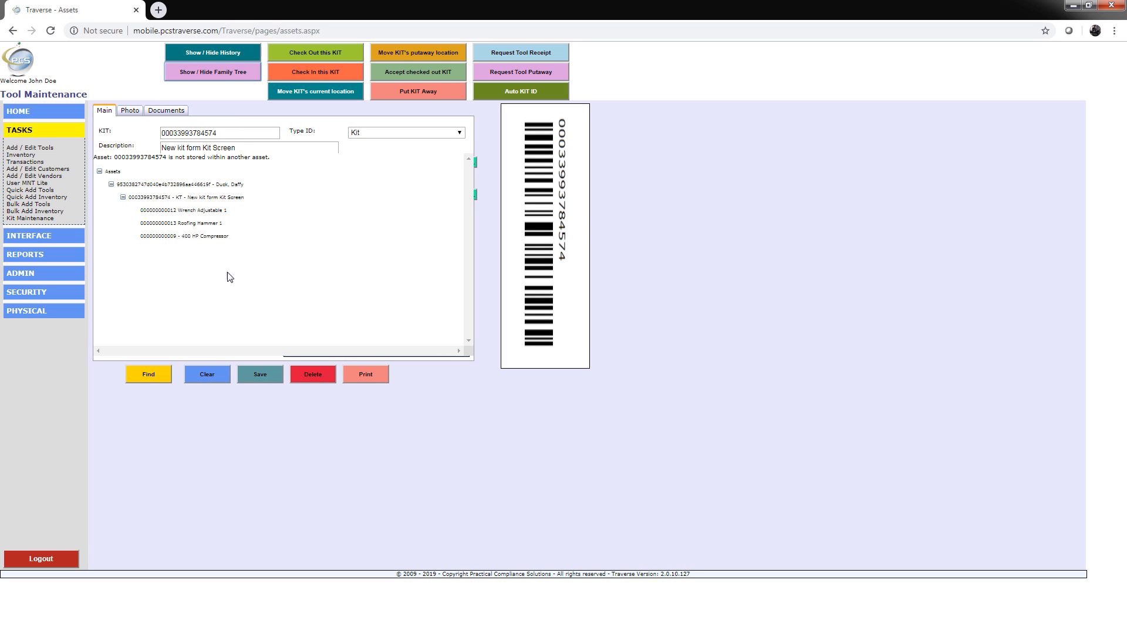
pyautogui.click(210, 237)
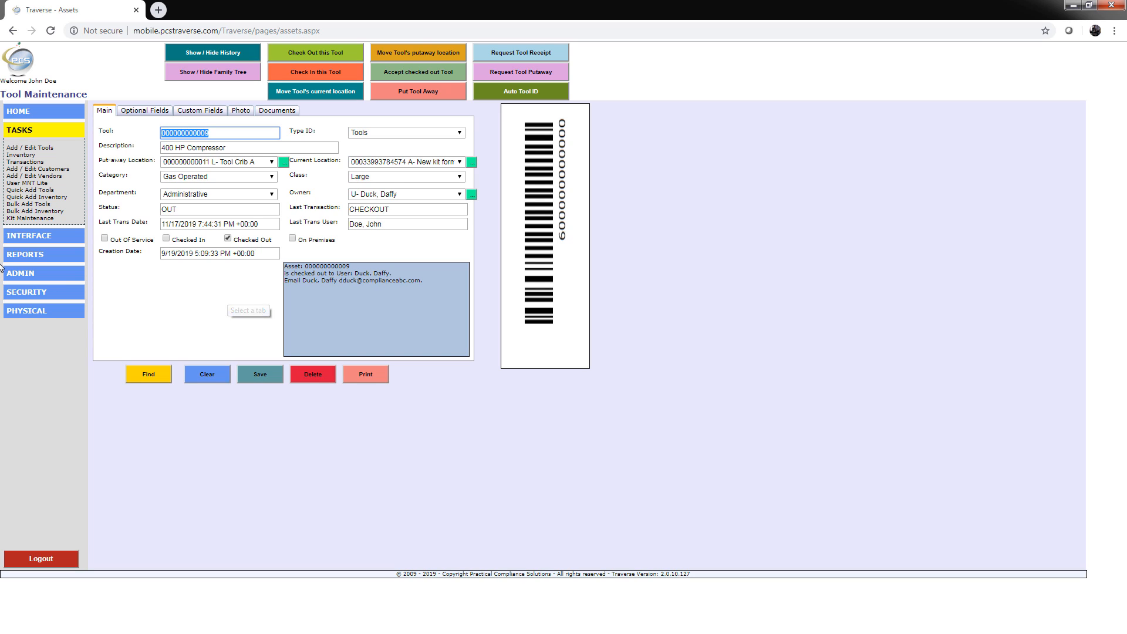
# Step: Generate a Detail tool report in PDF format, then close the report window
pyautogui.click(31, 259)
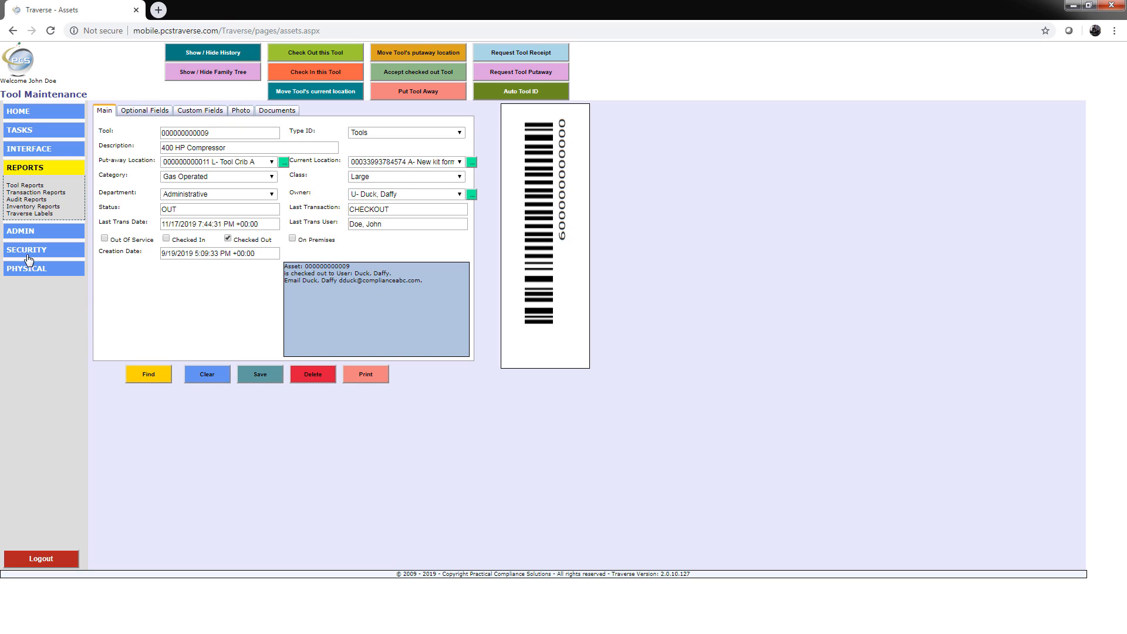
pyautogui.click(24, 185)
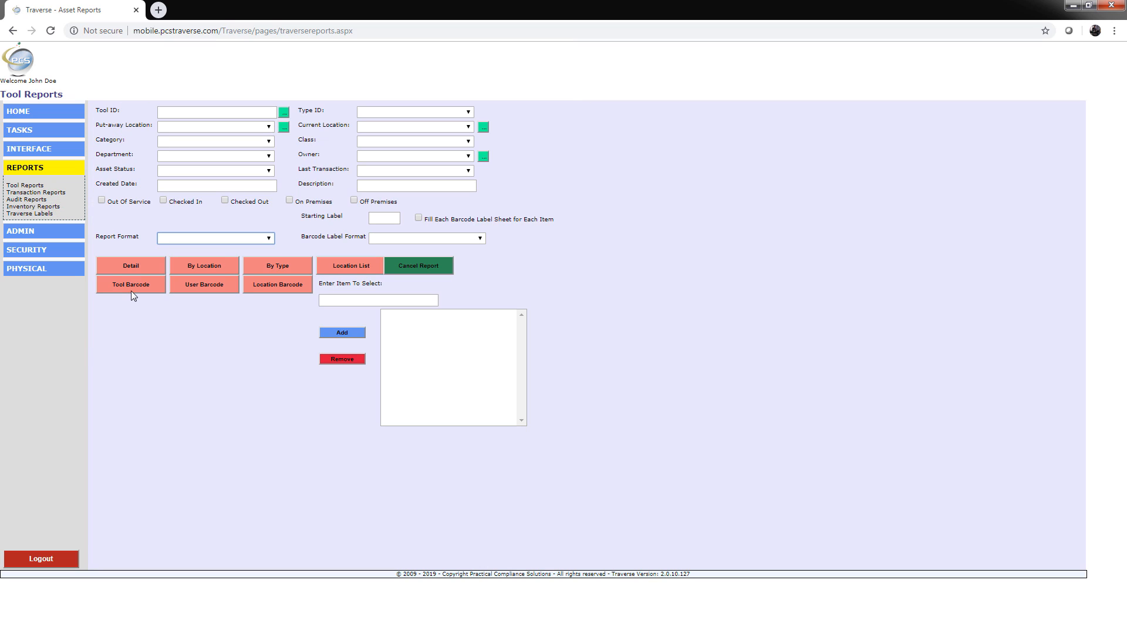
pyautogui.click(267, 239)
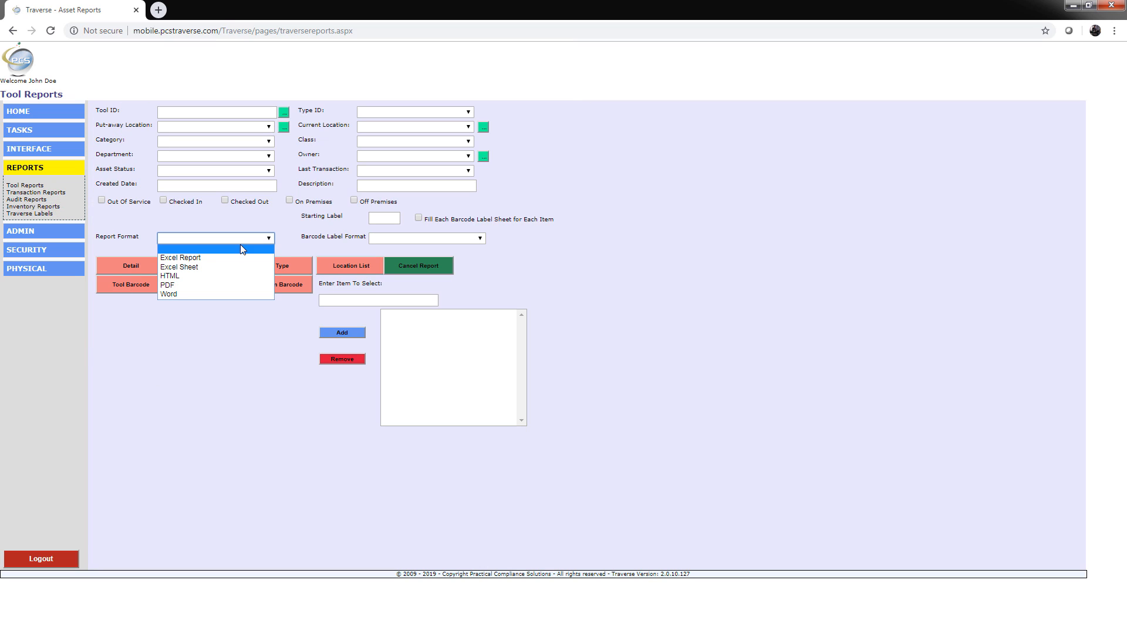
pyautogui.click(167, 287)
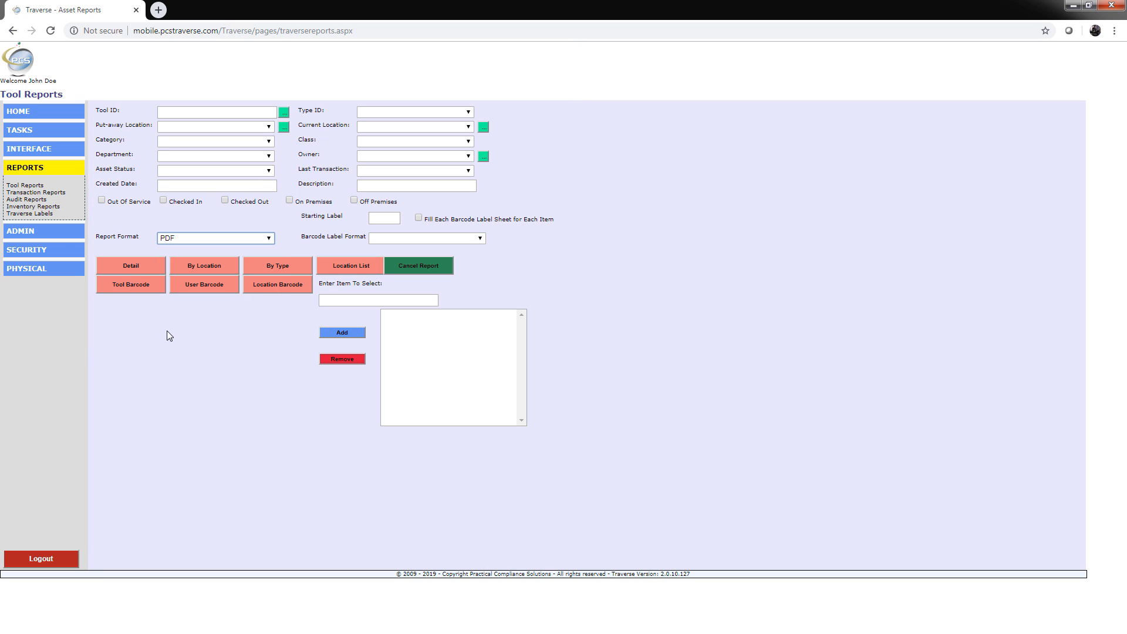
pyautogui.click(139, 266)
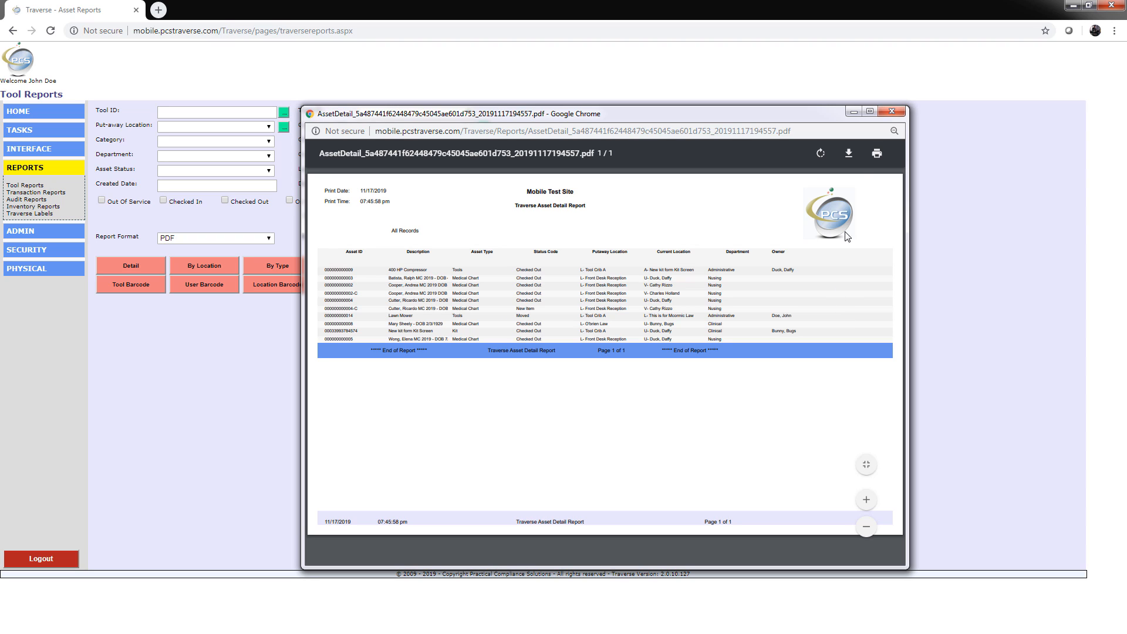
pyautogui.click(890, 111)
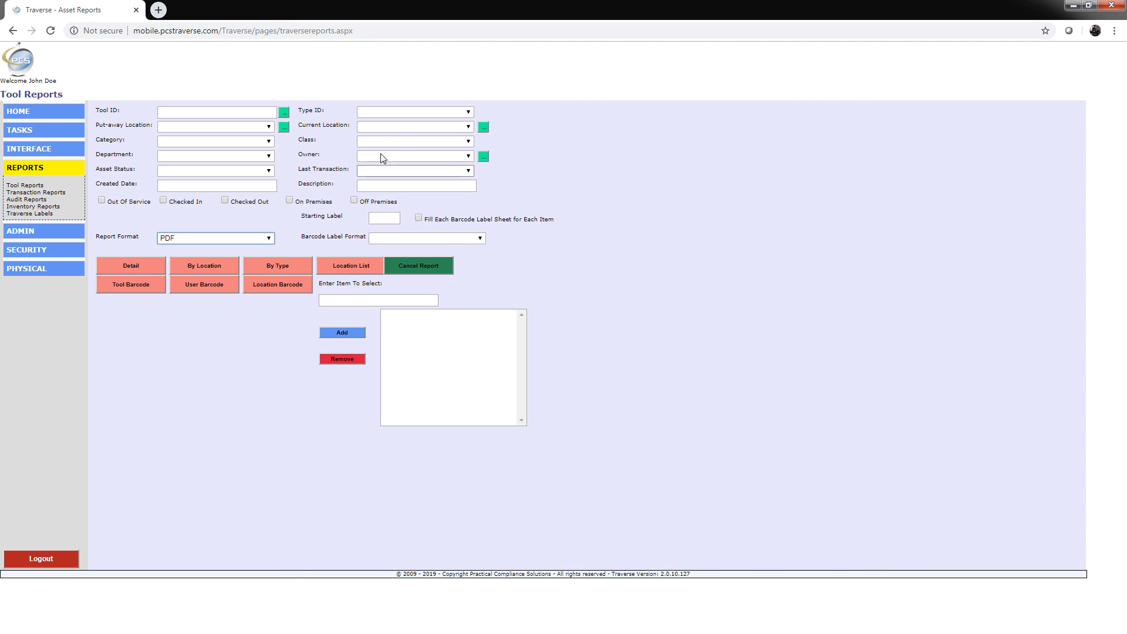
# Step: Filter the Detail tool report by last transaction CheckOut, generate it, and close the report window
pyautogui.click(470, 170)
pyautogui.click(415, 191)
pyautogui.click(142, 266)
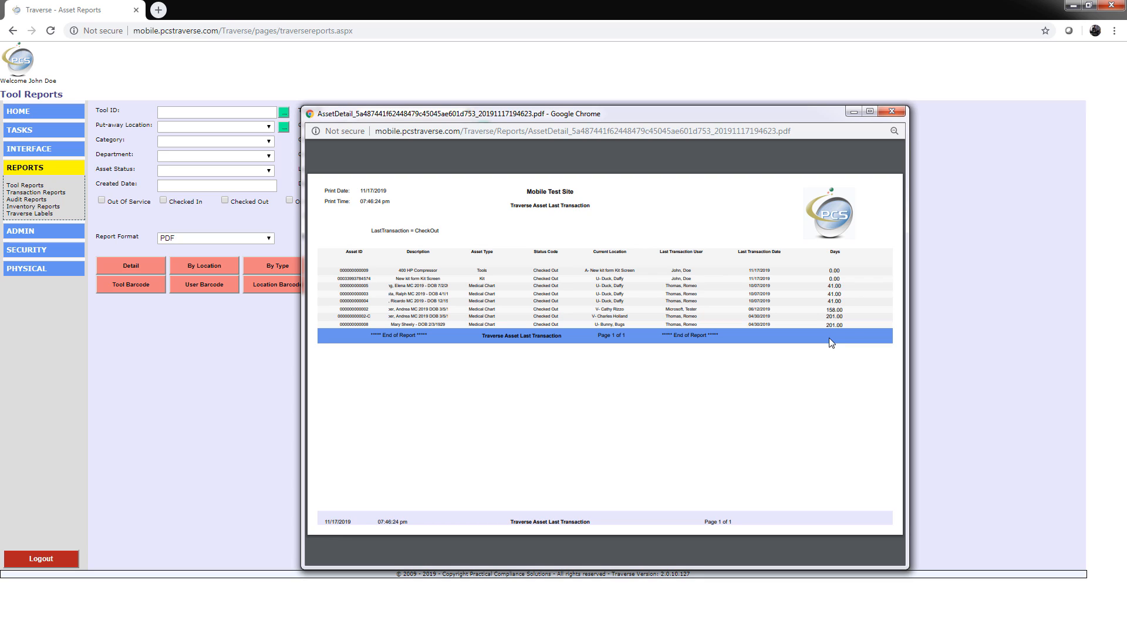
pyautogui.click(892, 111)
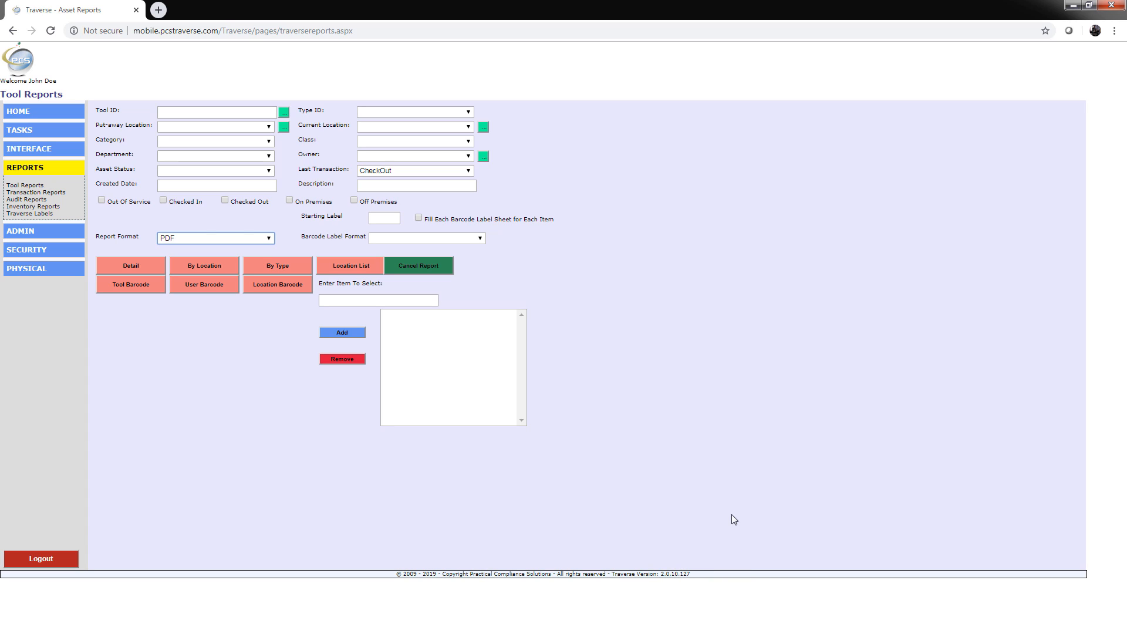
# Step: Open tool maintenance and set the new record's type to Medical Chart
pyautogui.click(20, 131)
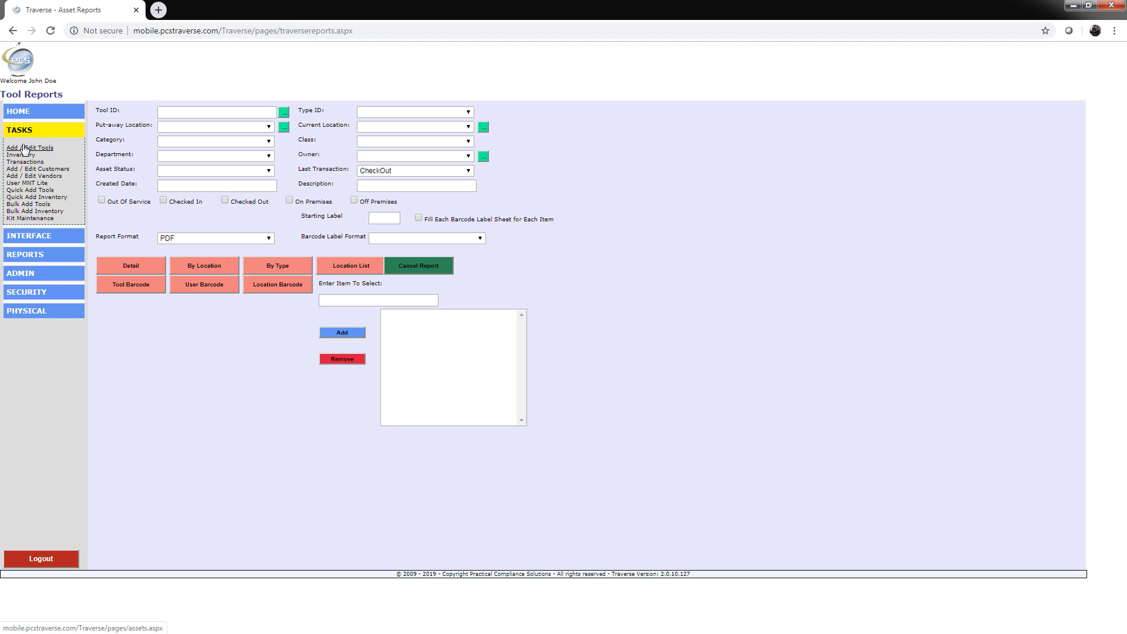
pyautogui.click(24, 148)
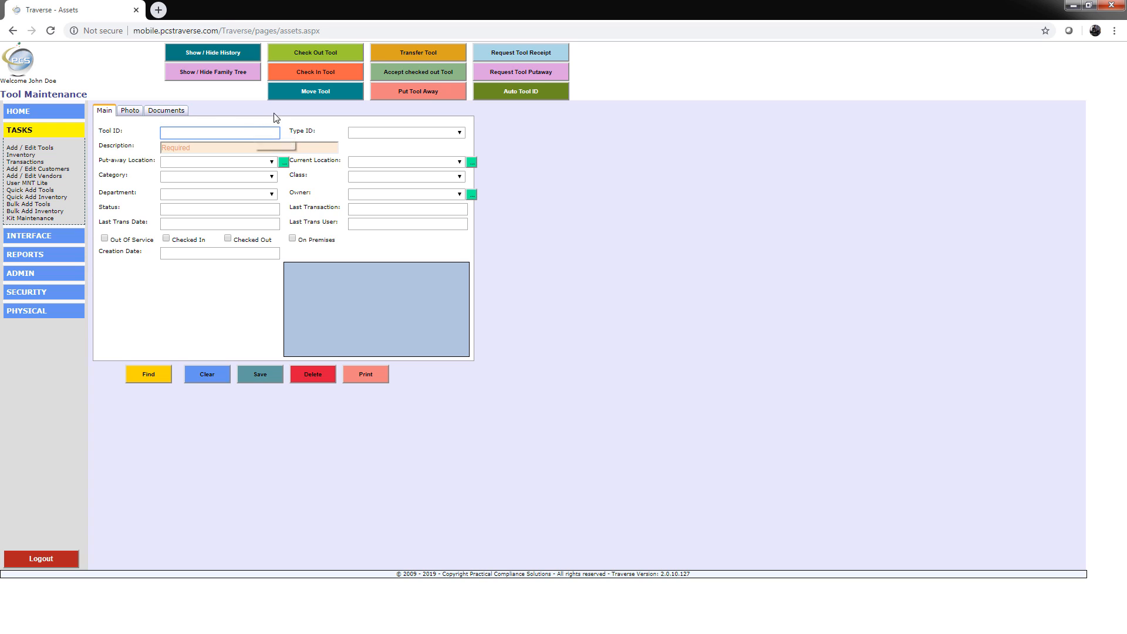
pyautogui.click(460, 132)
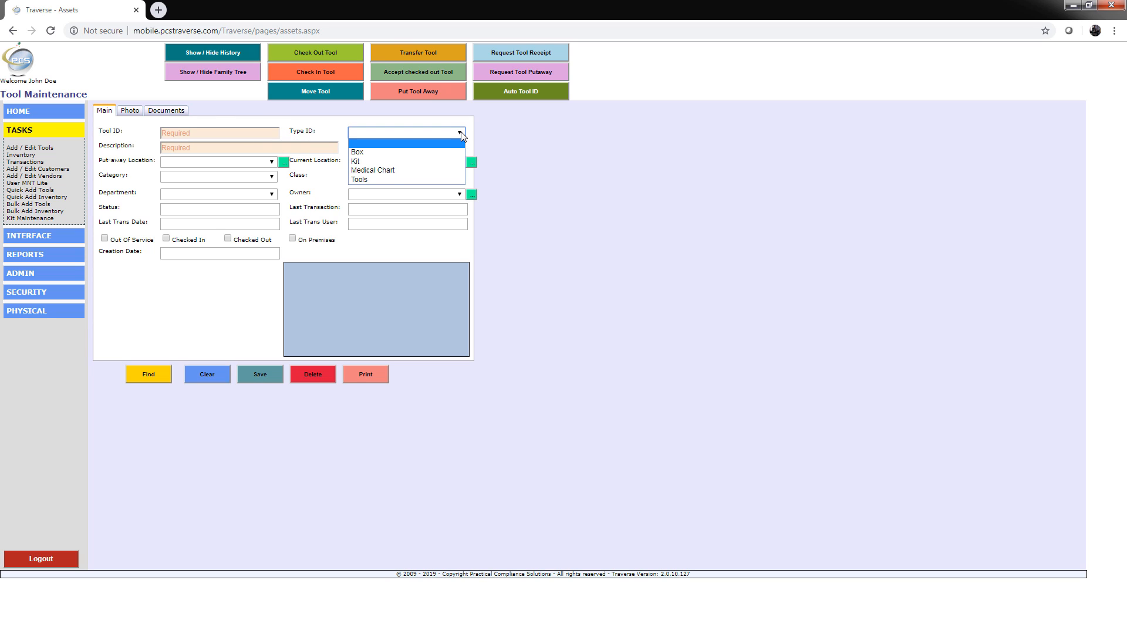
pyautogui.click(371, 169)
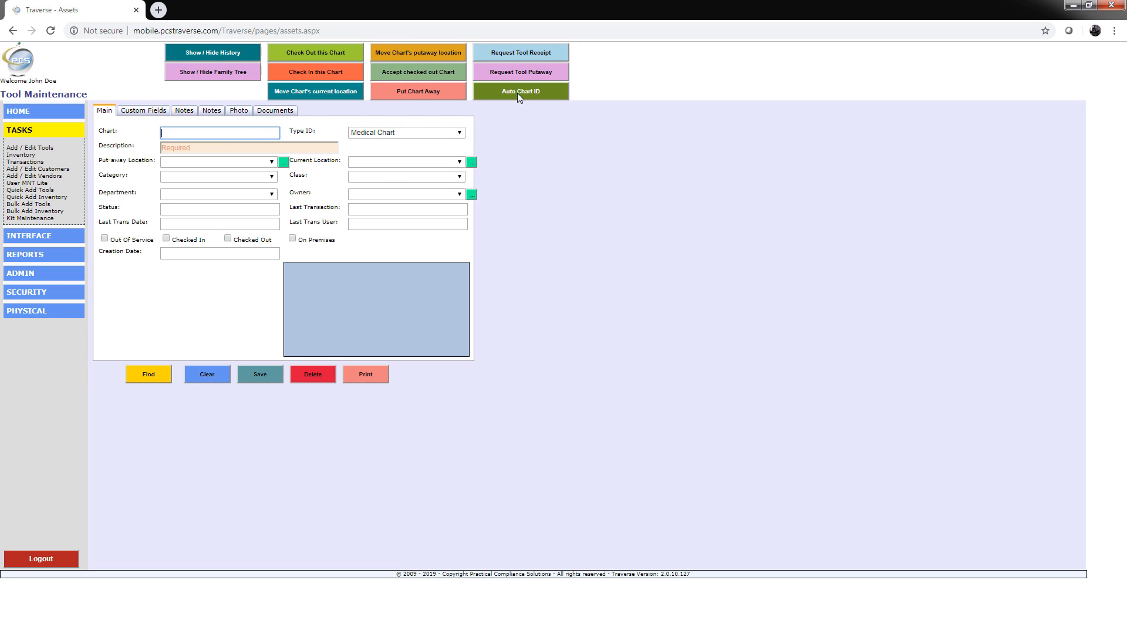
# Step: Generate an automatic chart ID and enter the patient's full name and date of birth as the description
pyautogui.click(517, 94)
pyautogui.click(321, 150)
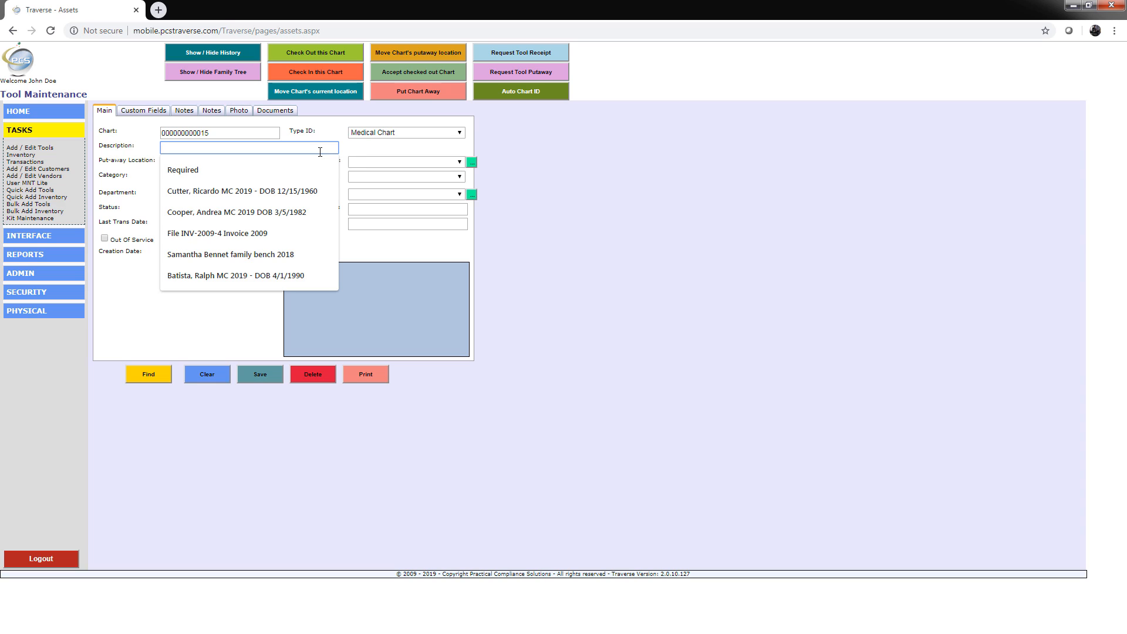
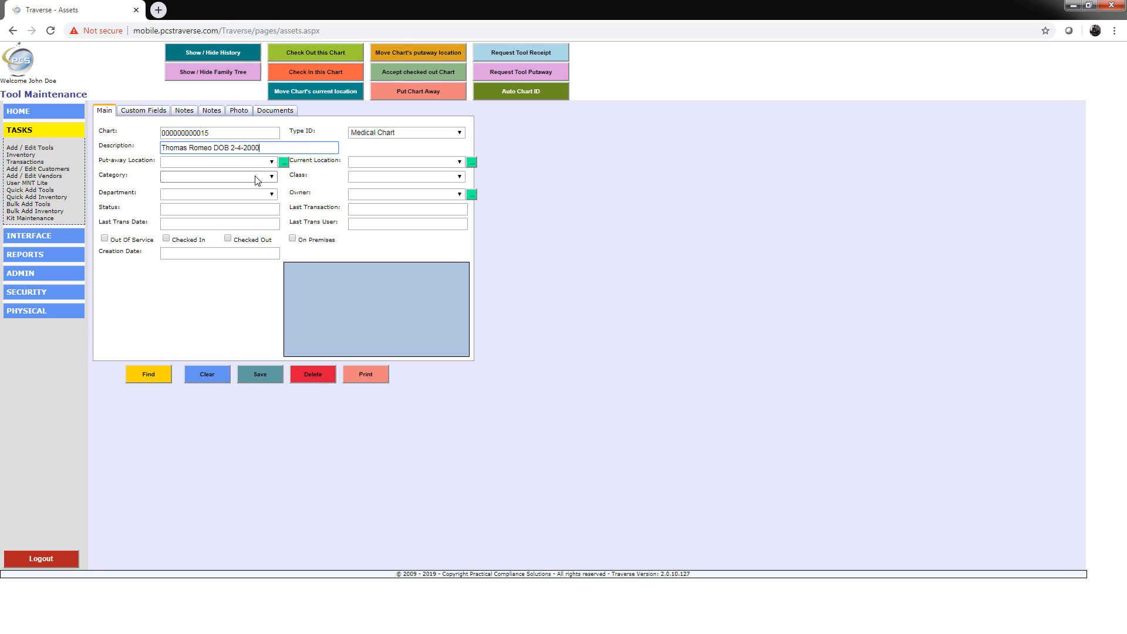
# Step: Set the put-away and current location to L00004 File Room First Floor Cabinet A and the class to Current File
pyautogui.click(275, 162)
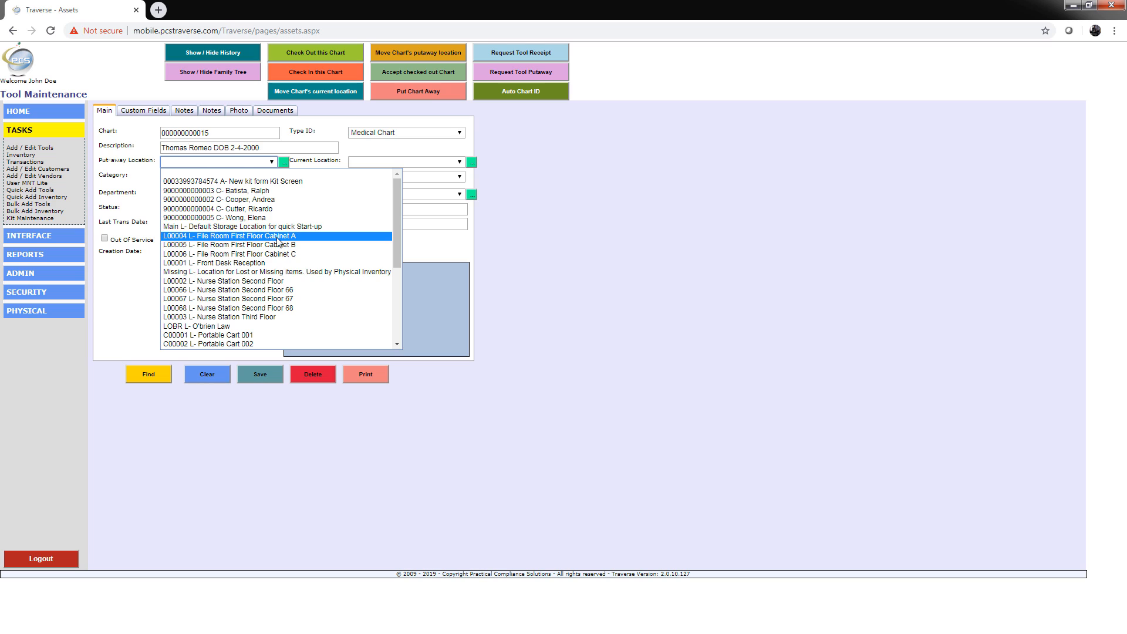
pyautogui.click(274, 236)
pyautogui.click(423, 177)
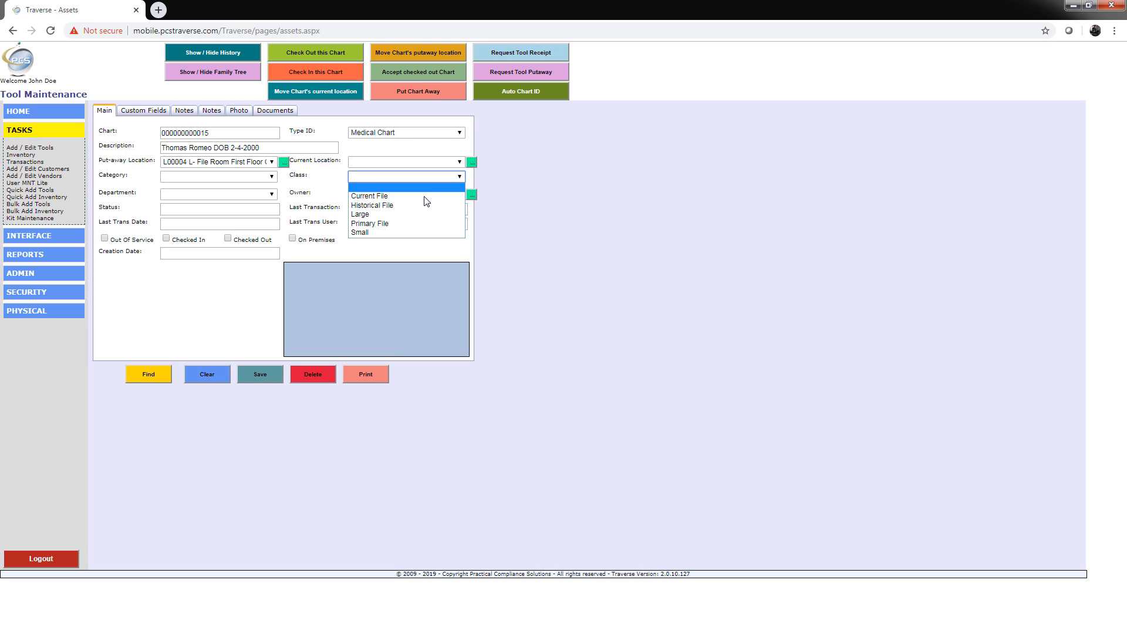
pyautogui.click(390, 195)
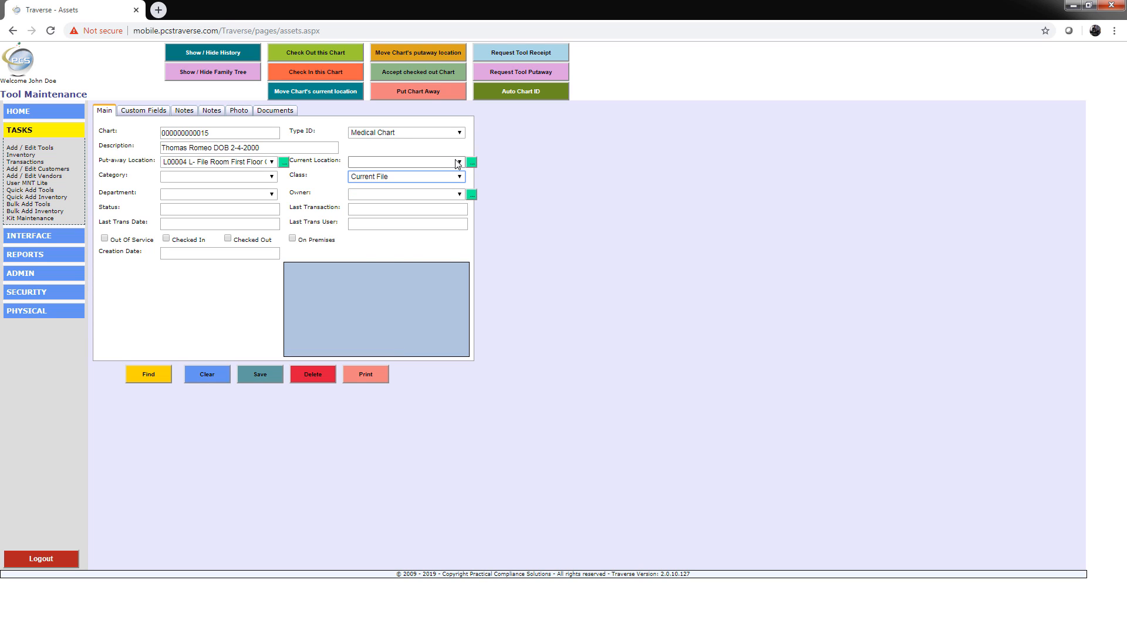
pyautogui.click(458, 162)
pyautogui.click(408, 237)
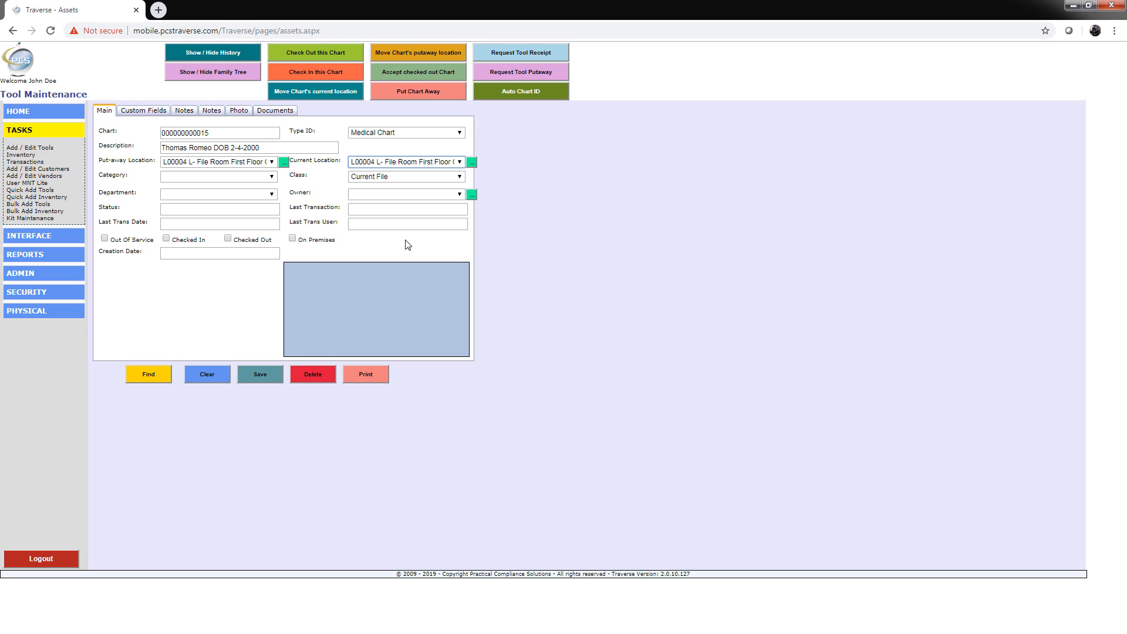
# Step: Set the category to Color Folder and the department to Administrative, and assign a user as the chart's owner
pyautogui.click(276, 177)
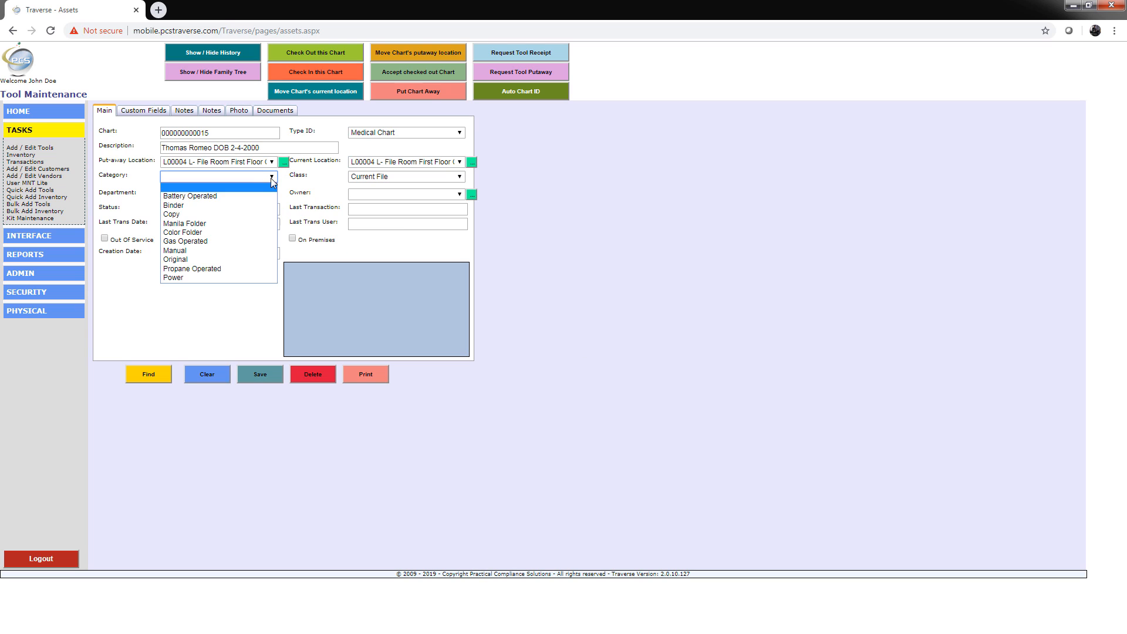
pyautogui.click(190, 232)
pyautogui.click(458, 194)
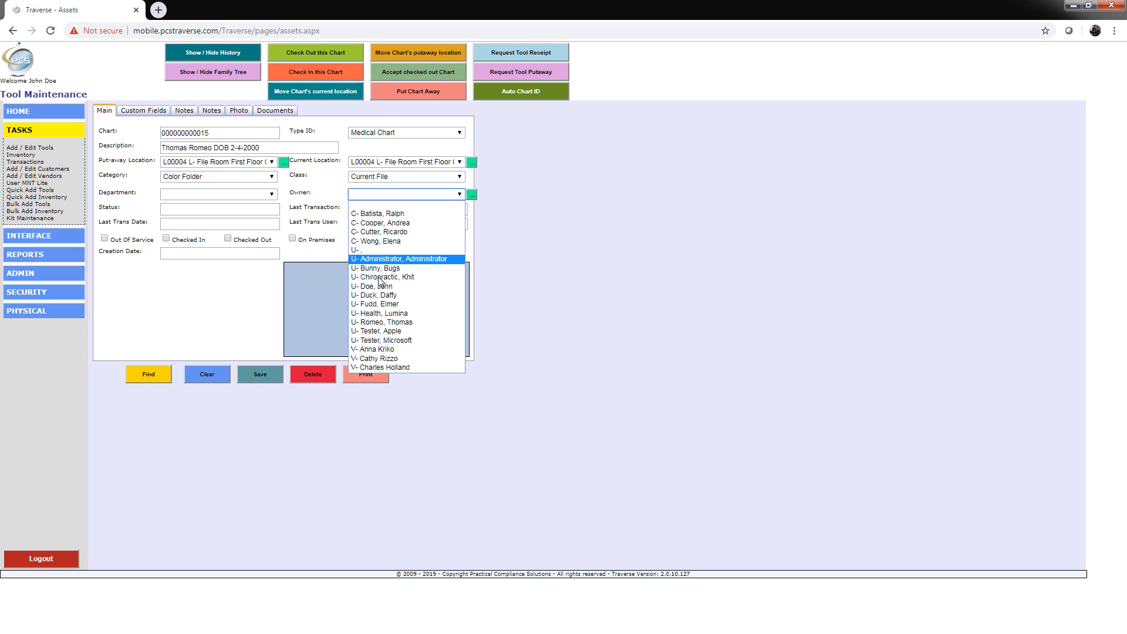
pyautogui.click(376, 242)
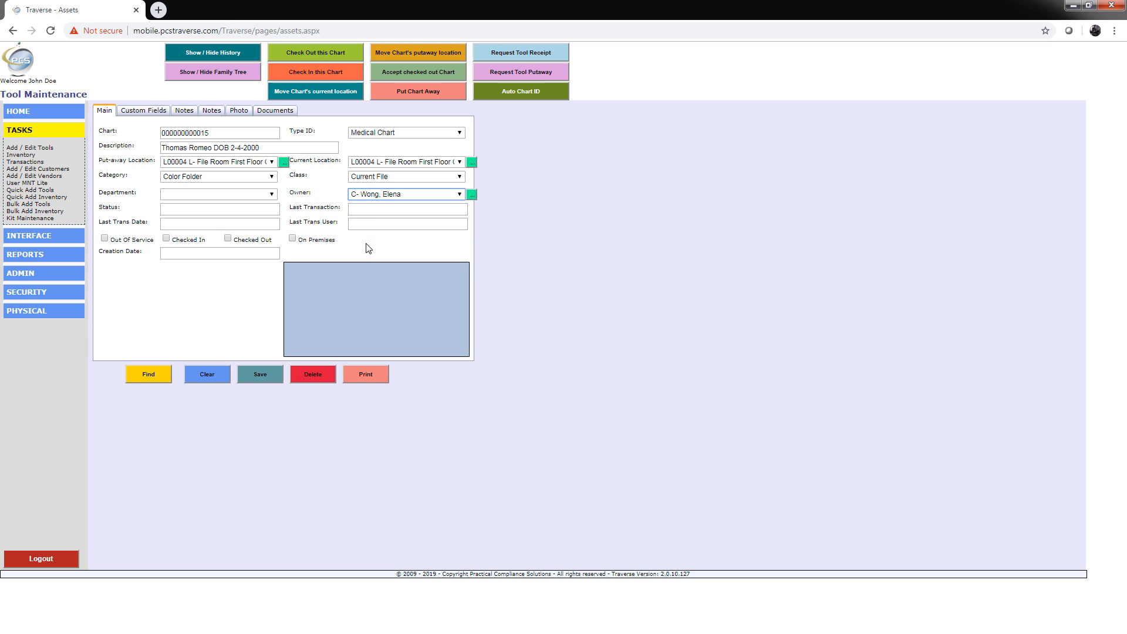
pyautogui.click(459, 194)
pyautogui.click(379, 305)
pyautogui.click(266, 194)
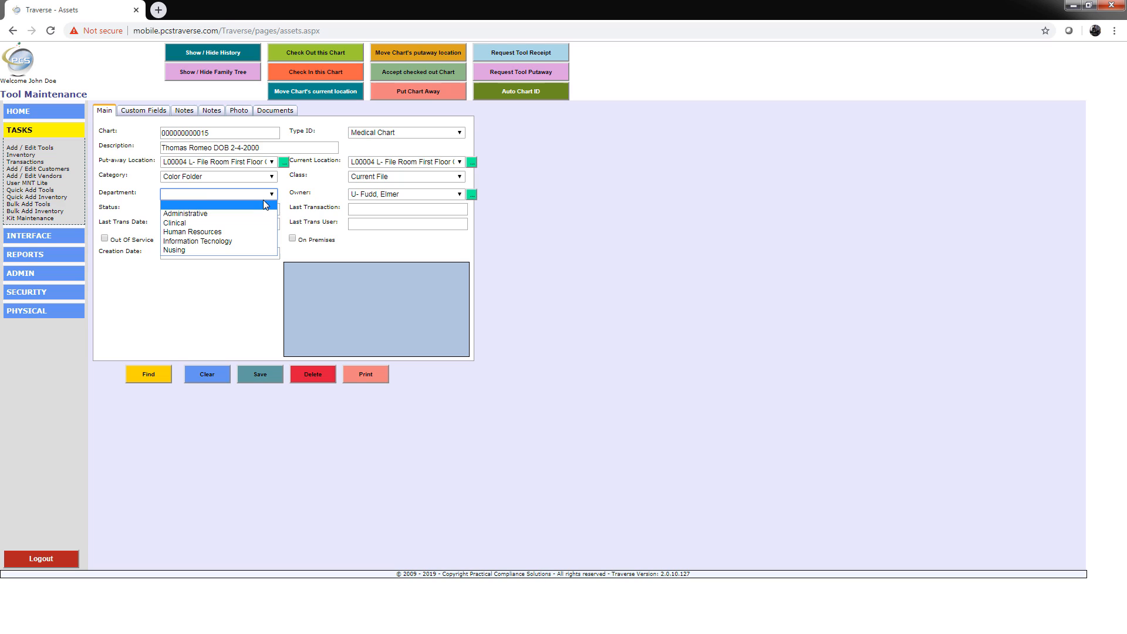
pyautogui.click(197, 212)
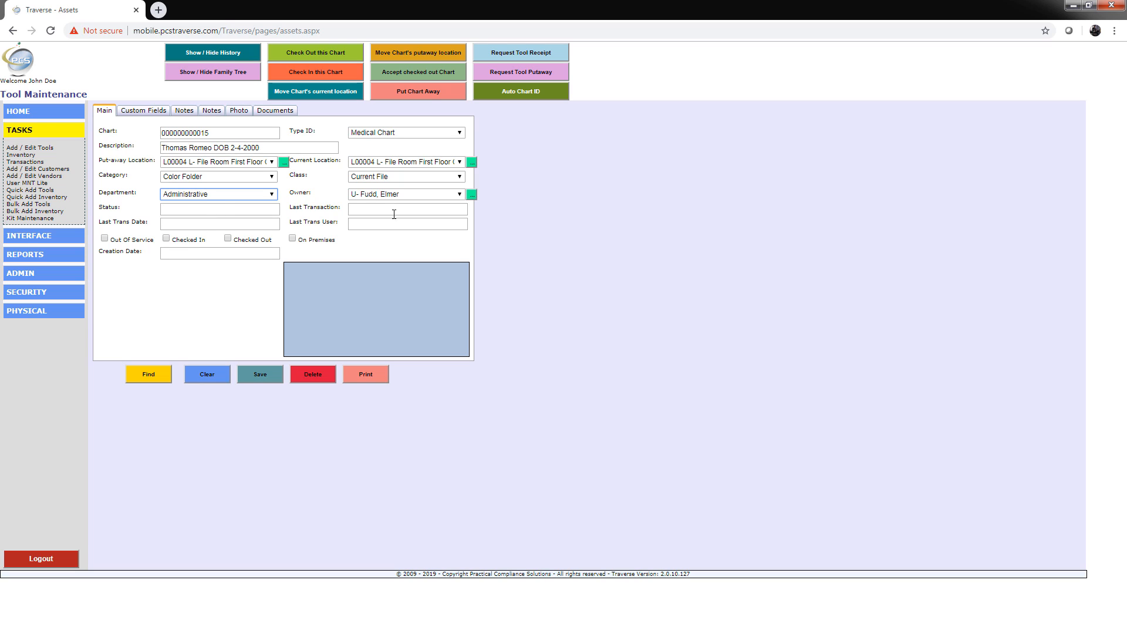
# Step: Attach Chicken Francese - Printer Friendly - Allrecipes.com.pdf and NannyLog.pdf as chart documents and upload them
pyautogui.click(238, 112)
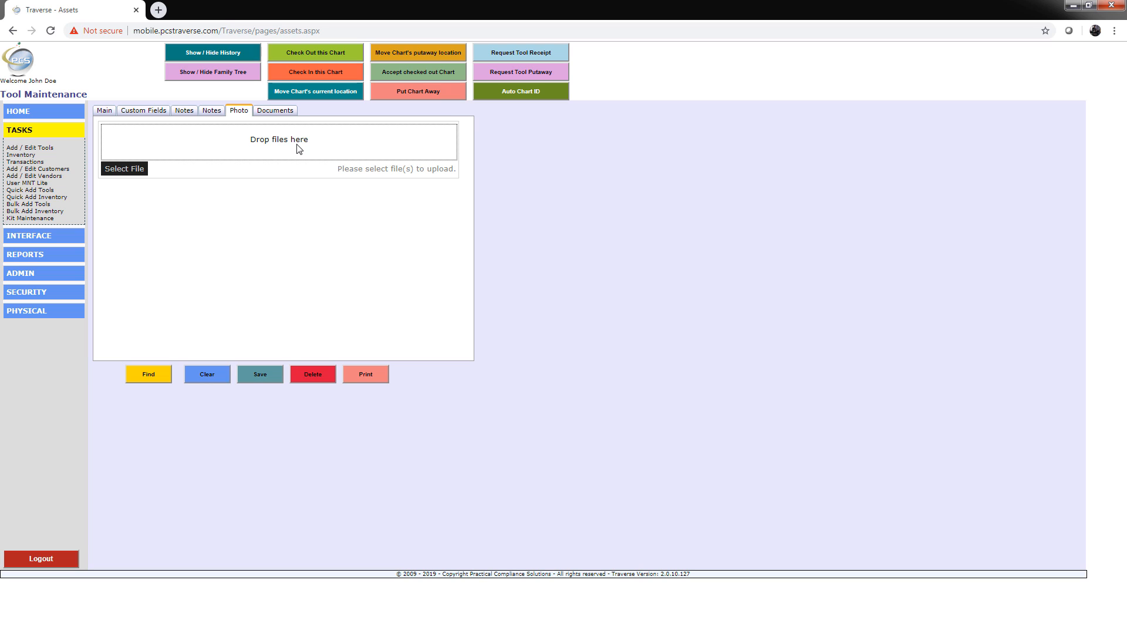
pyautogui.click(288, 111)
pyautogui.moveTo(0, 223); pyautogui.dragTo(280, 154)
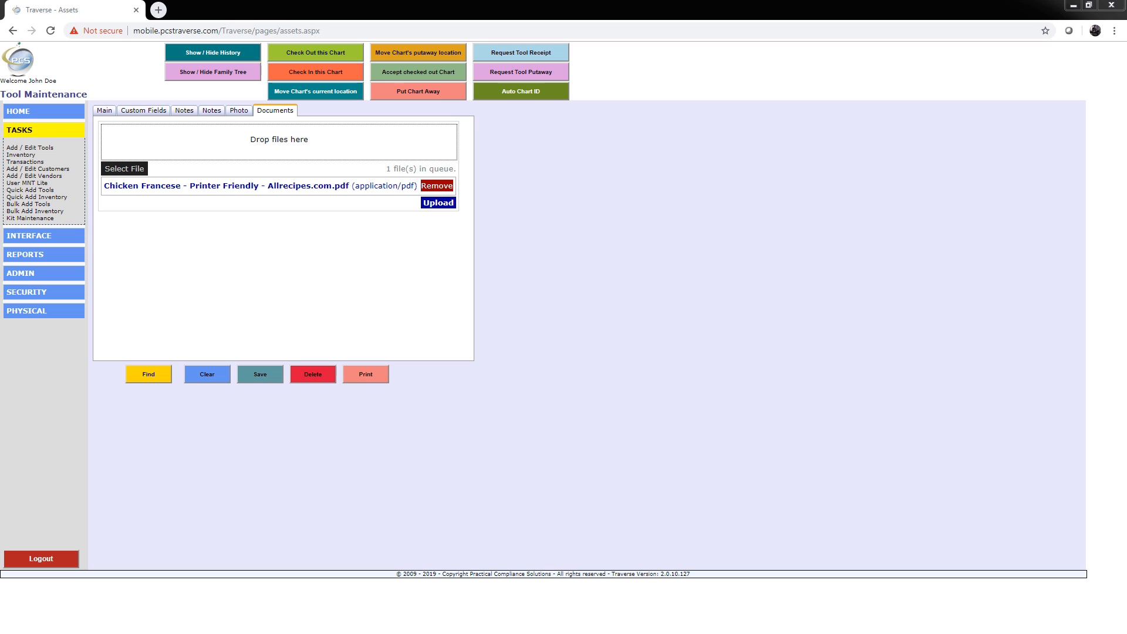
pyautogui.moveTo(241, 190); pyautogui.dragTo(280, 148)
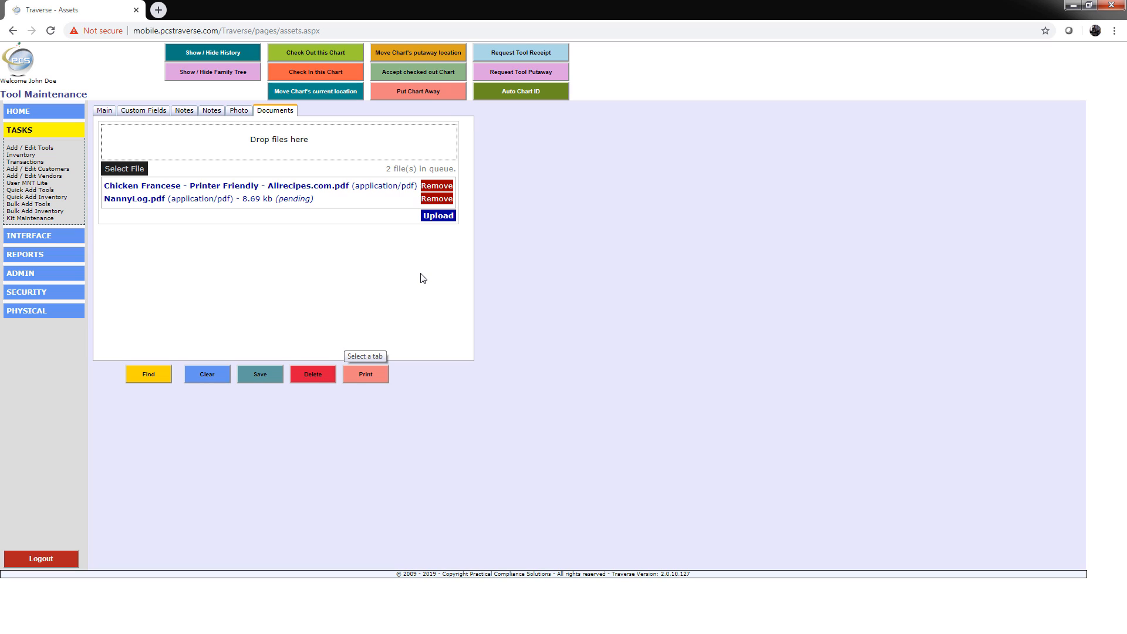
pyautogui.click(437, 217)
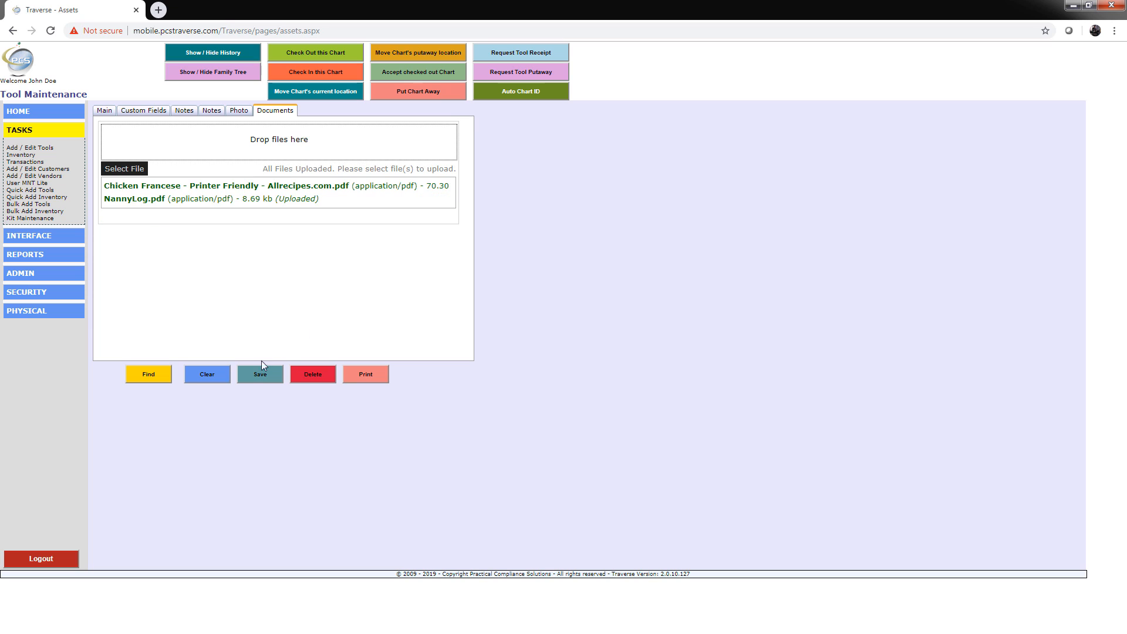
# Step: Save the chart record and open the attached Chicken Francese document to view it
pyautogui.click(254, 379)
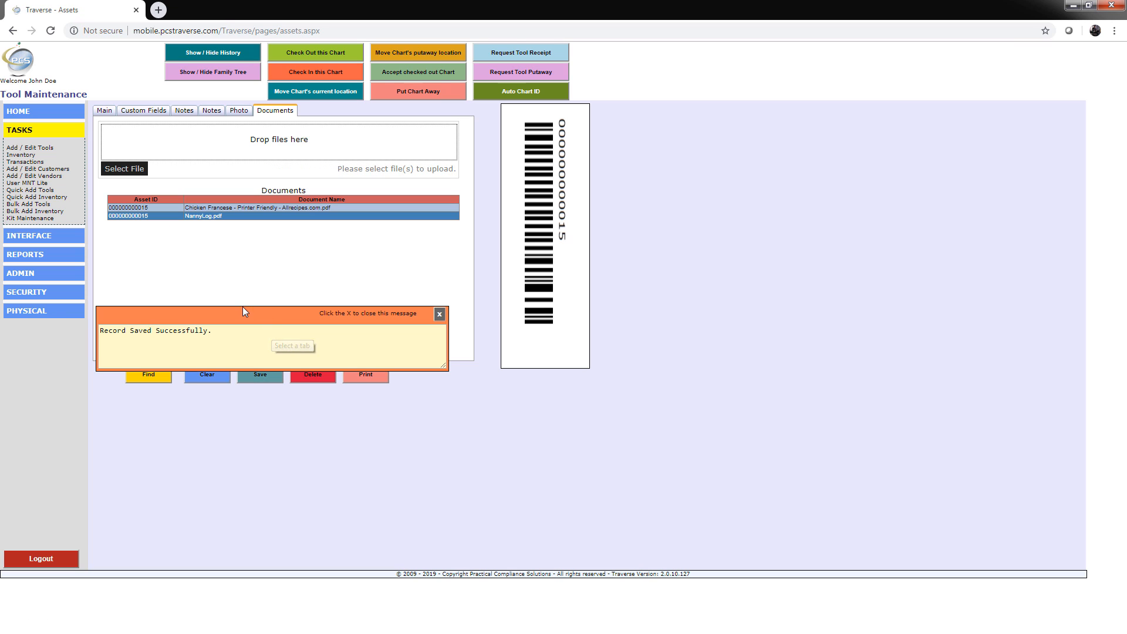
pyautogui.click(439, 314)
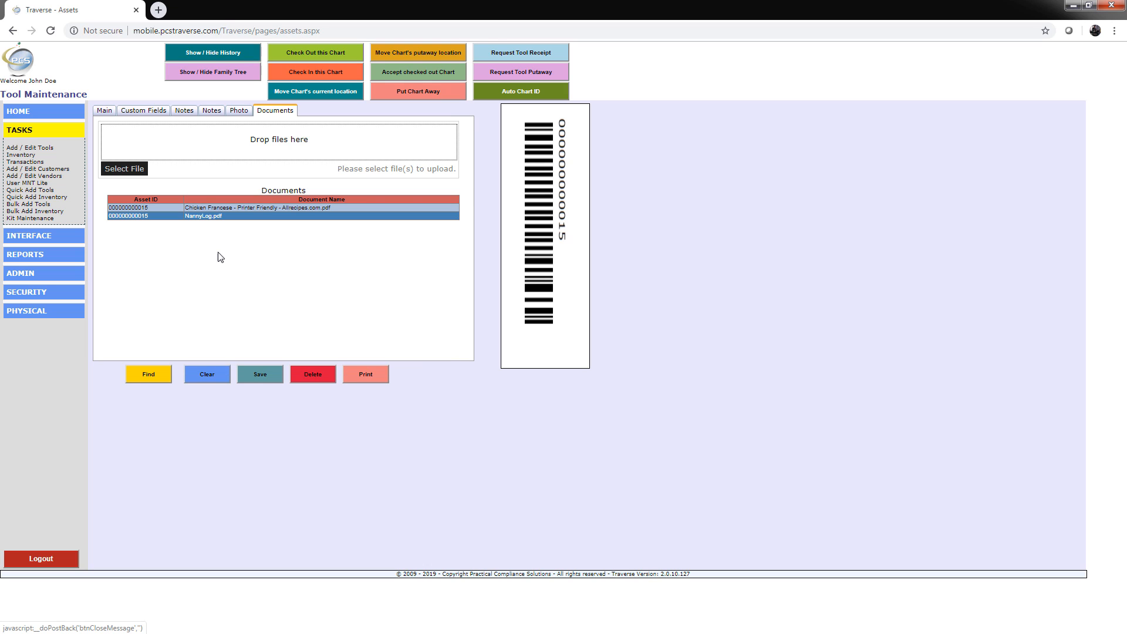
pyautogui.click(213, 208)
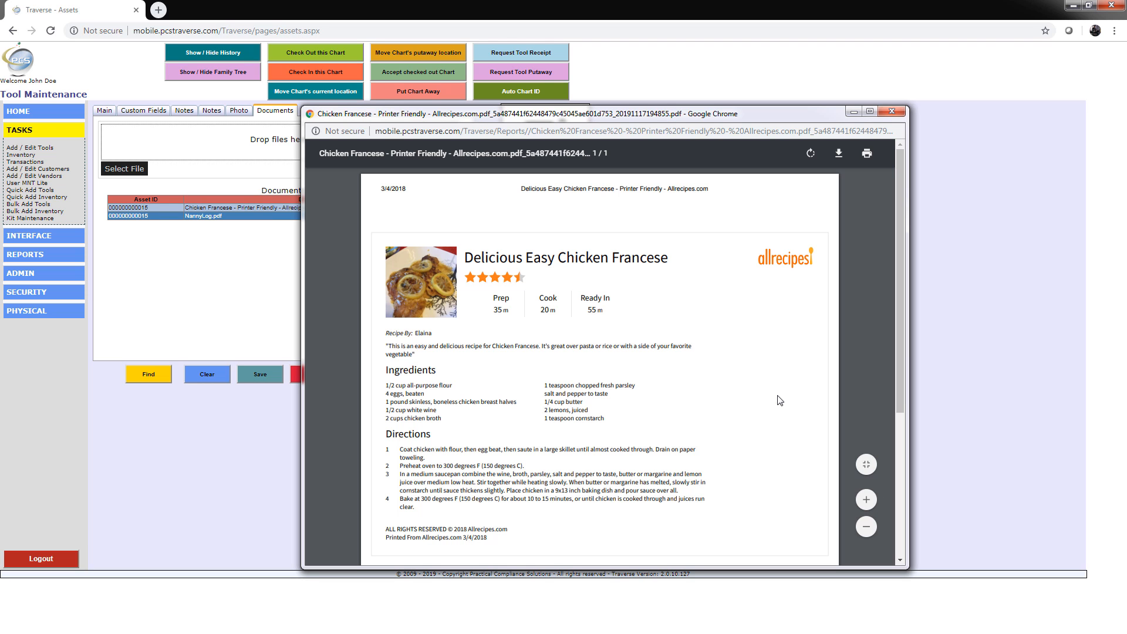
pyautogui.click(903, 112)
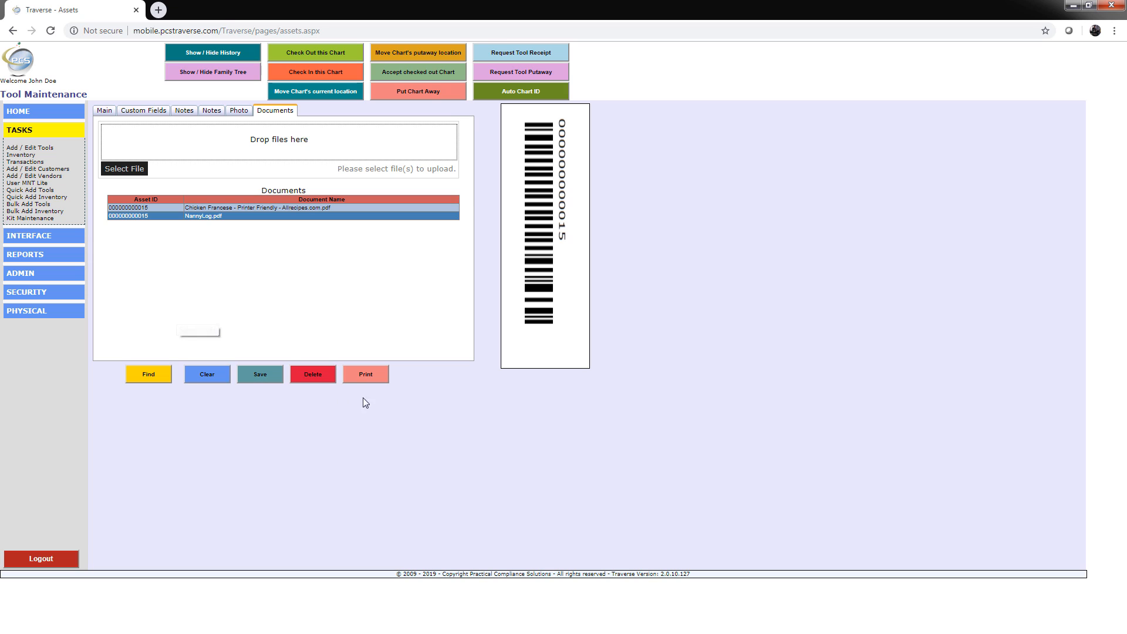
# Step: Print the chart's barcode label, rotating the label preview before closing it
pyautogui.click(368, 375)
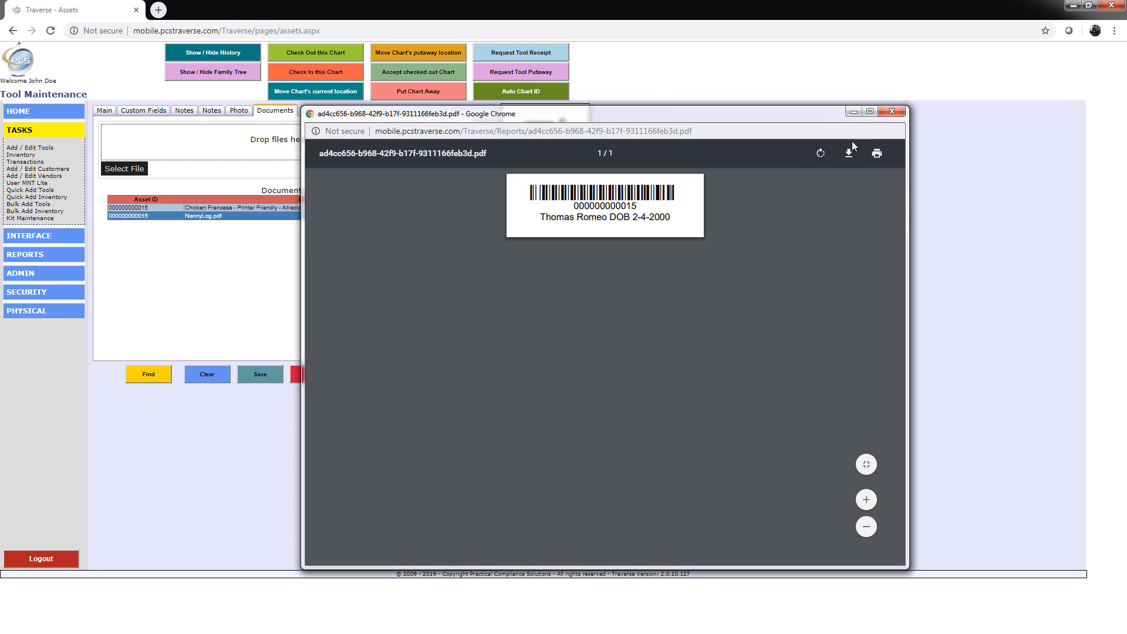
pyautogui.click(820, 154)
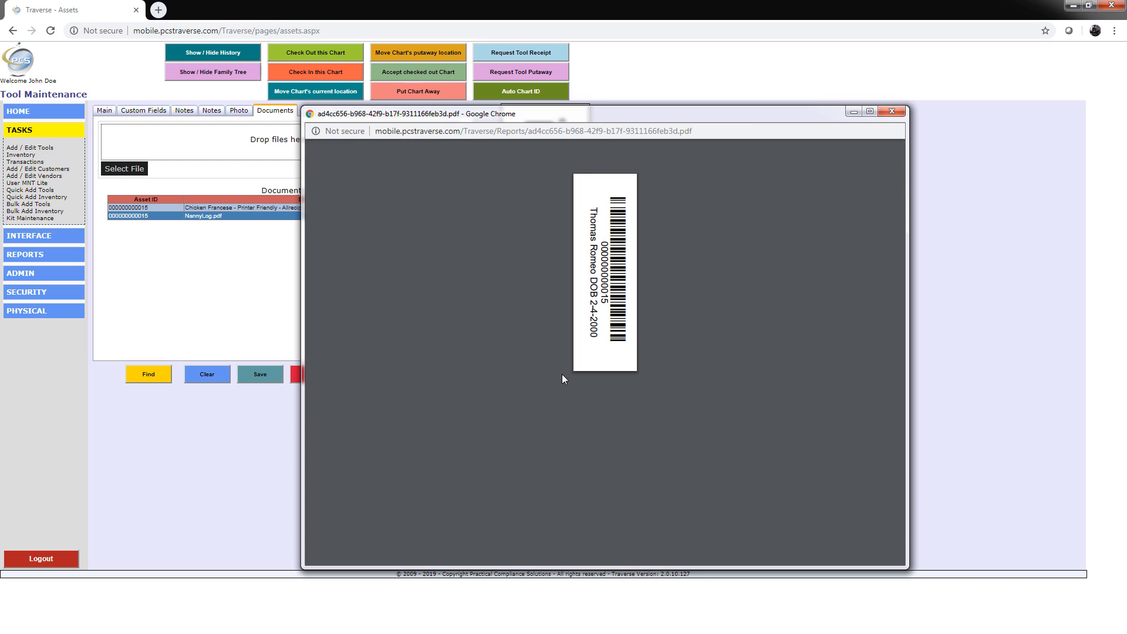
pyautogui.click(891, 113)
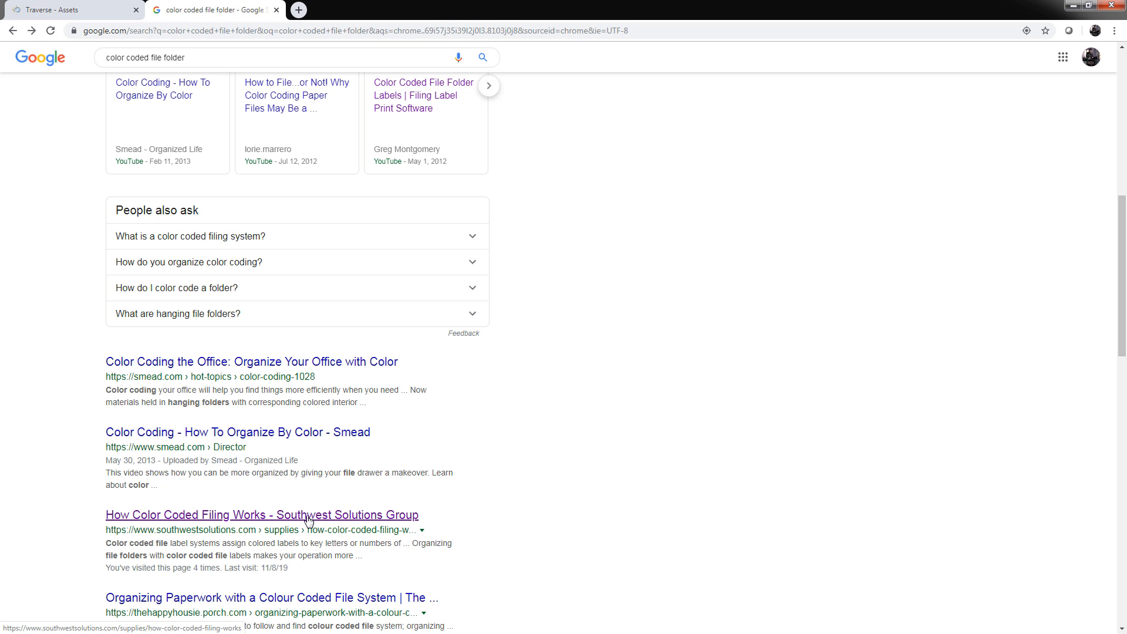
# Step: Browse the Southwest Solutions pages on color coded filing and high-density mobile shelving, then return to the Traverse tab
pyautogui.click(308, 519)
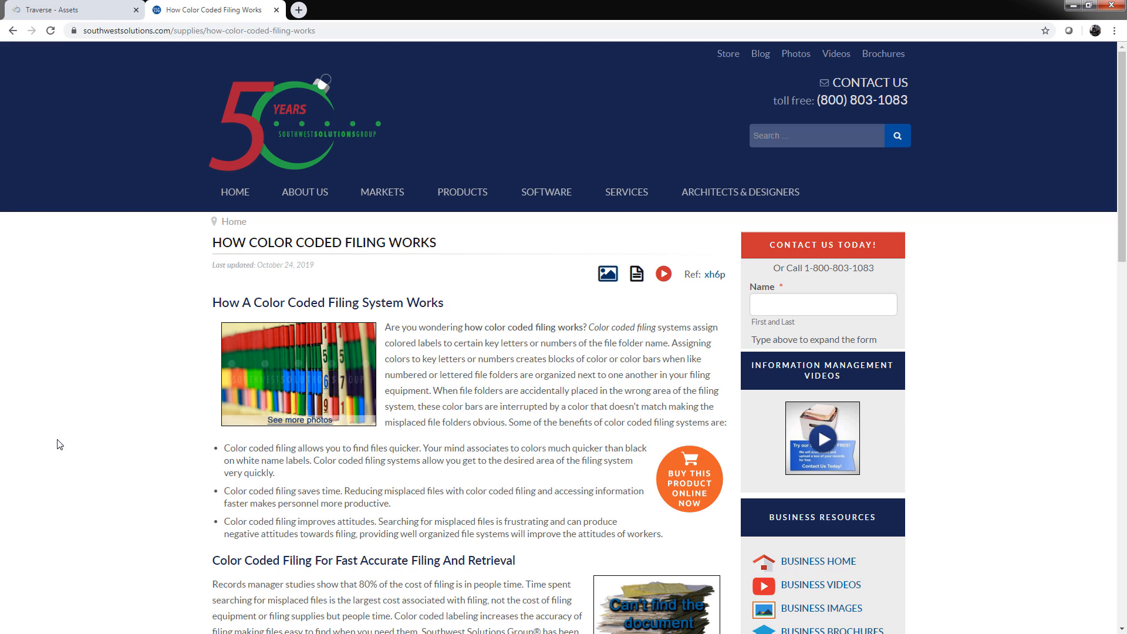
pyautogui.scroll(-3, 125, 411)
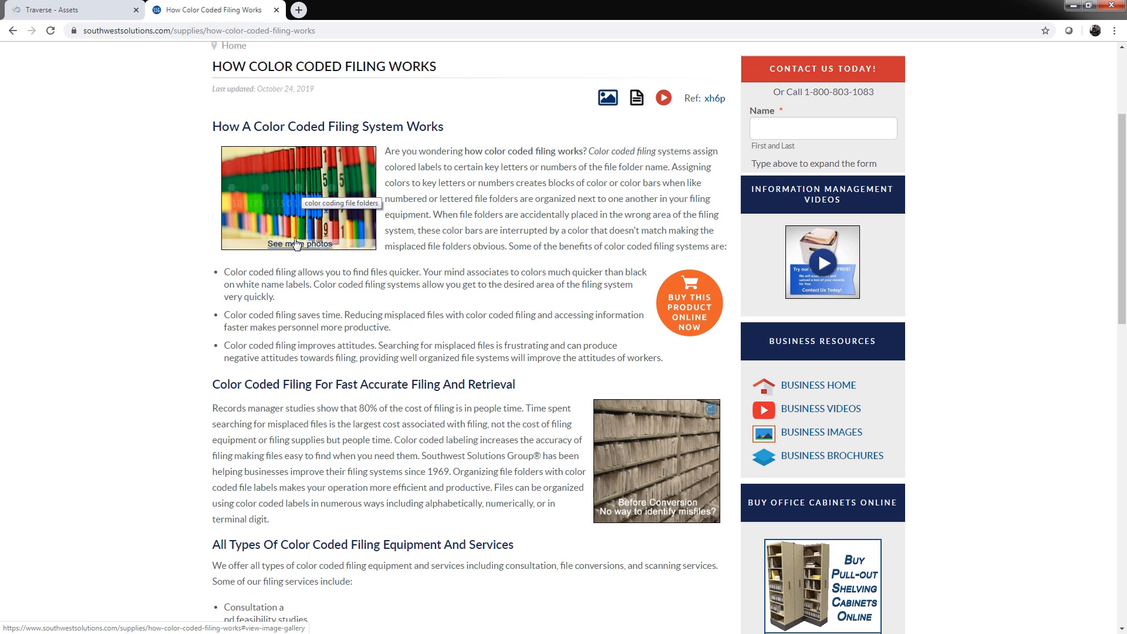
pyautogui.scroll(3, 206, 330)
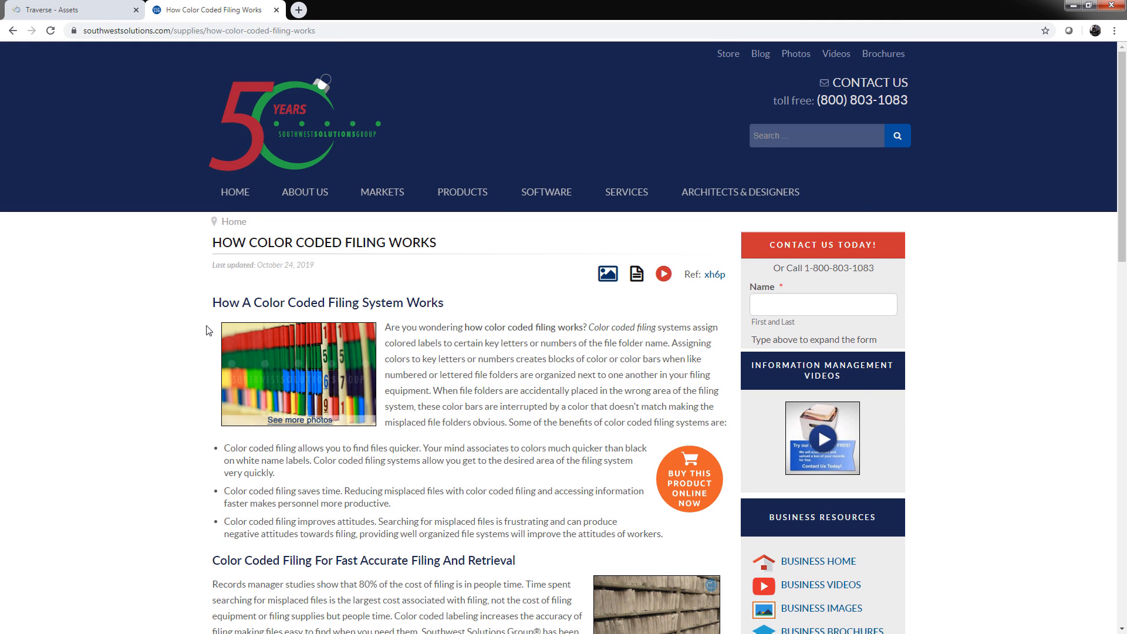
pyautogui.moveTo(464, 199)
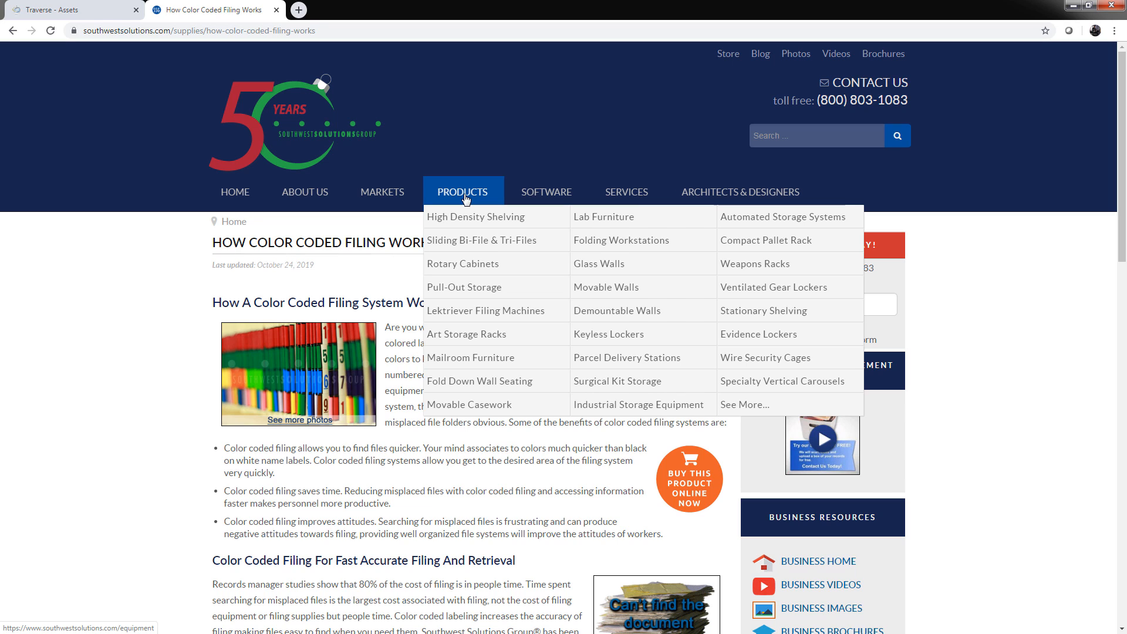
pyautogui.click(477, 217)
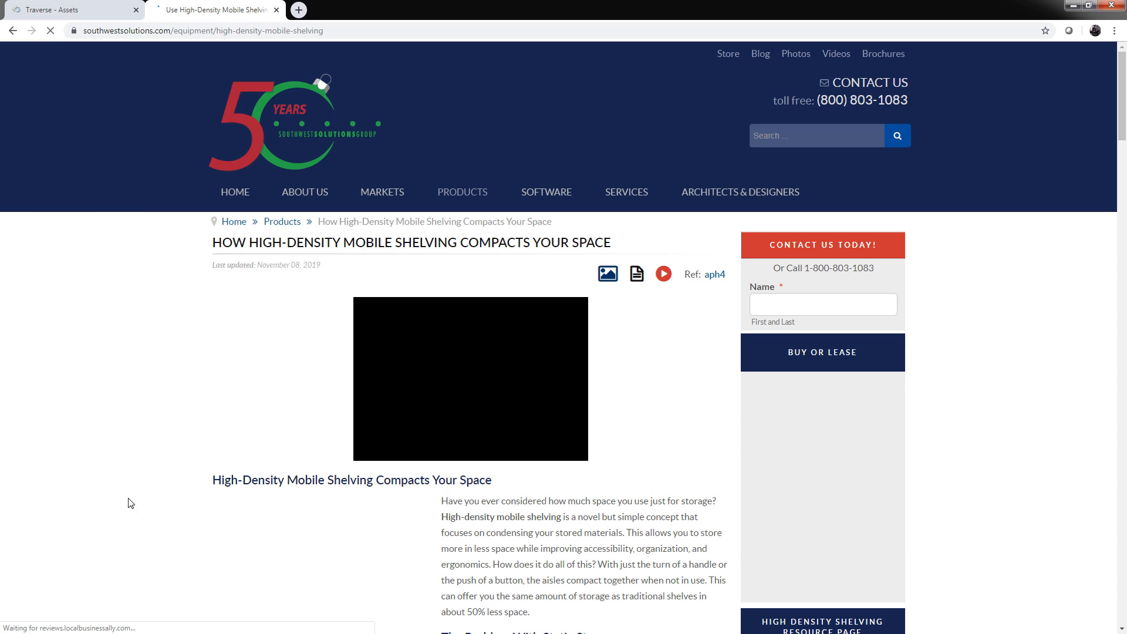
pyautogui.scroll(-7, 189, 481)
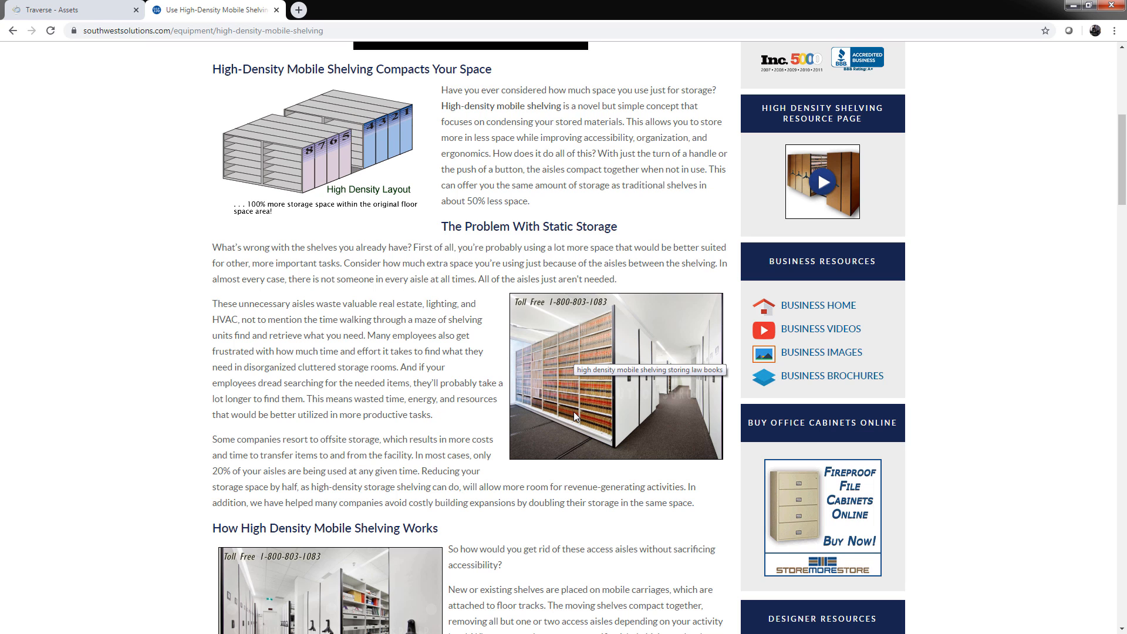
pyautogui.click(71, 10)
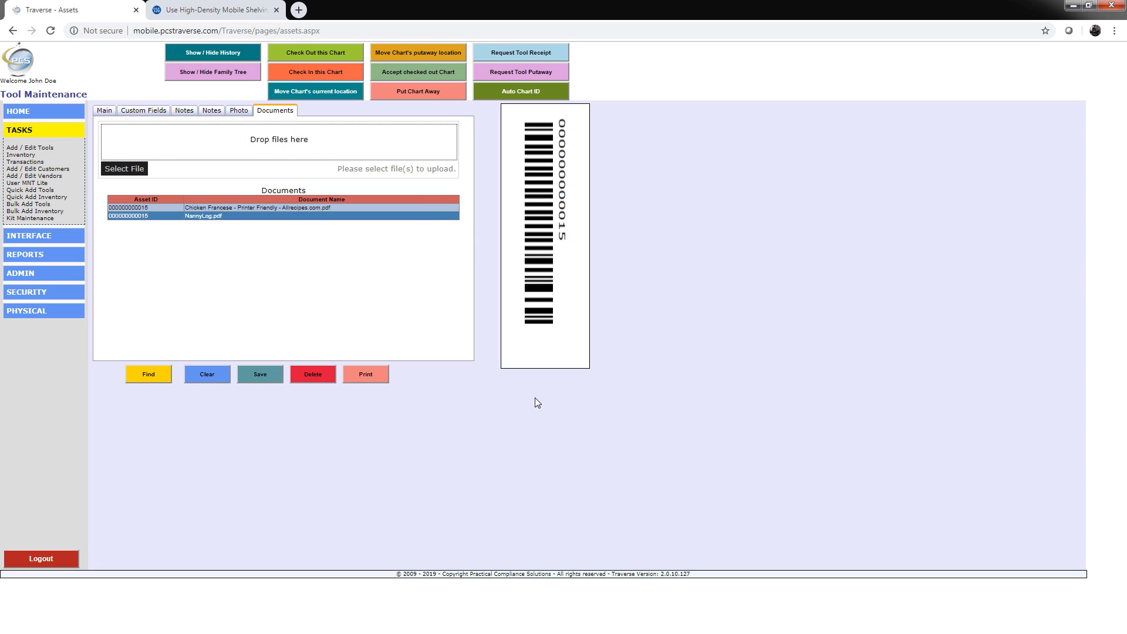